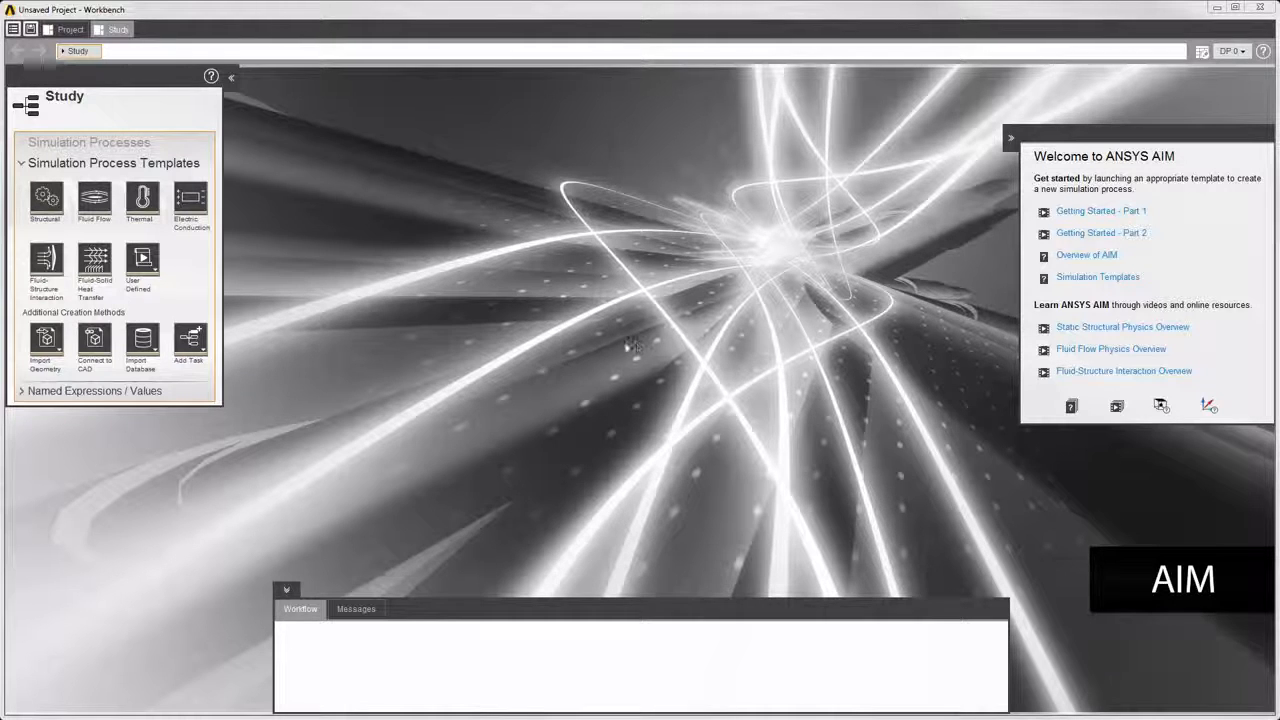
# Step: Create a static structural simulation process from the Structural template, importing the existing geometry file 3_part_pipe.agdb
pyautogui.click(47, 198)
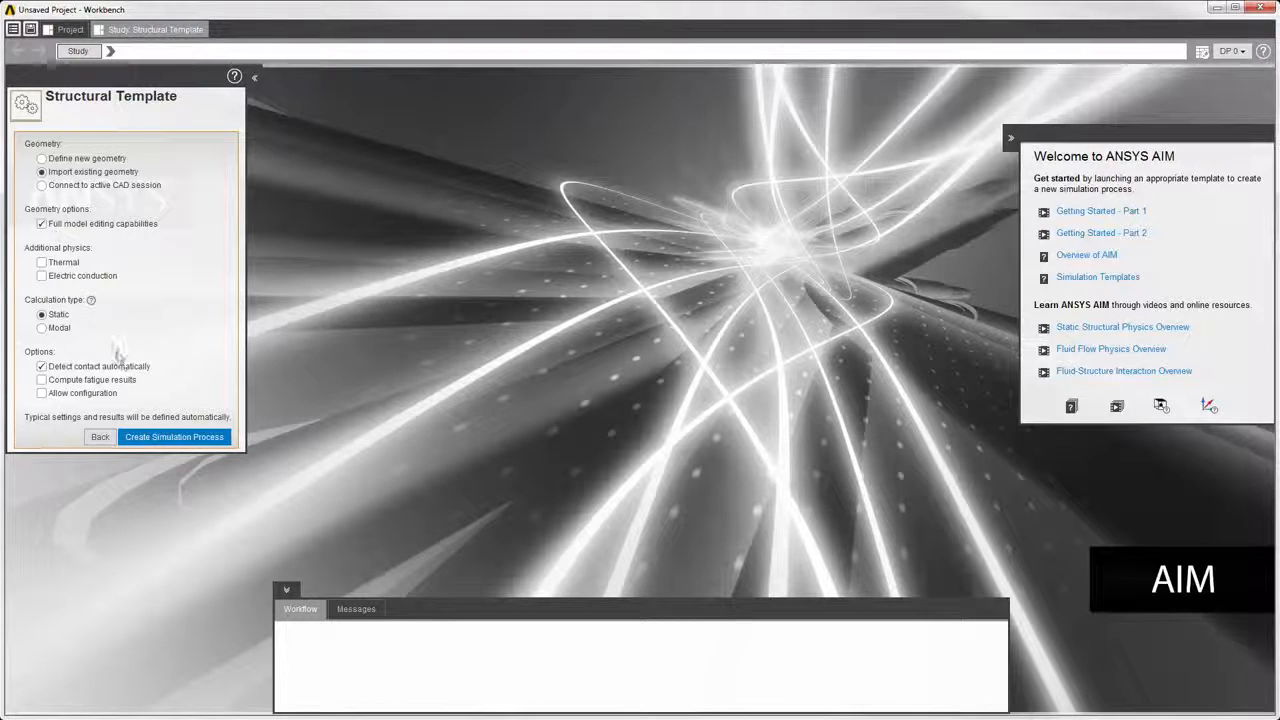
pyautogui.click(145, 436)
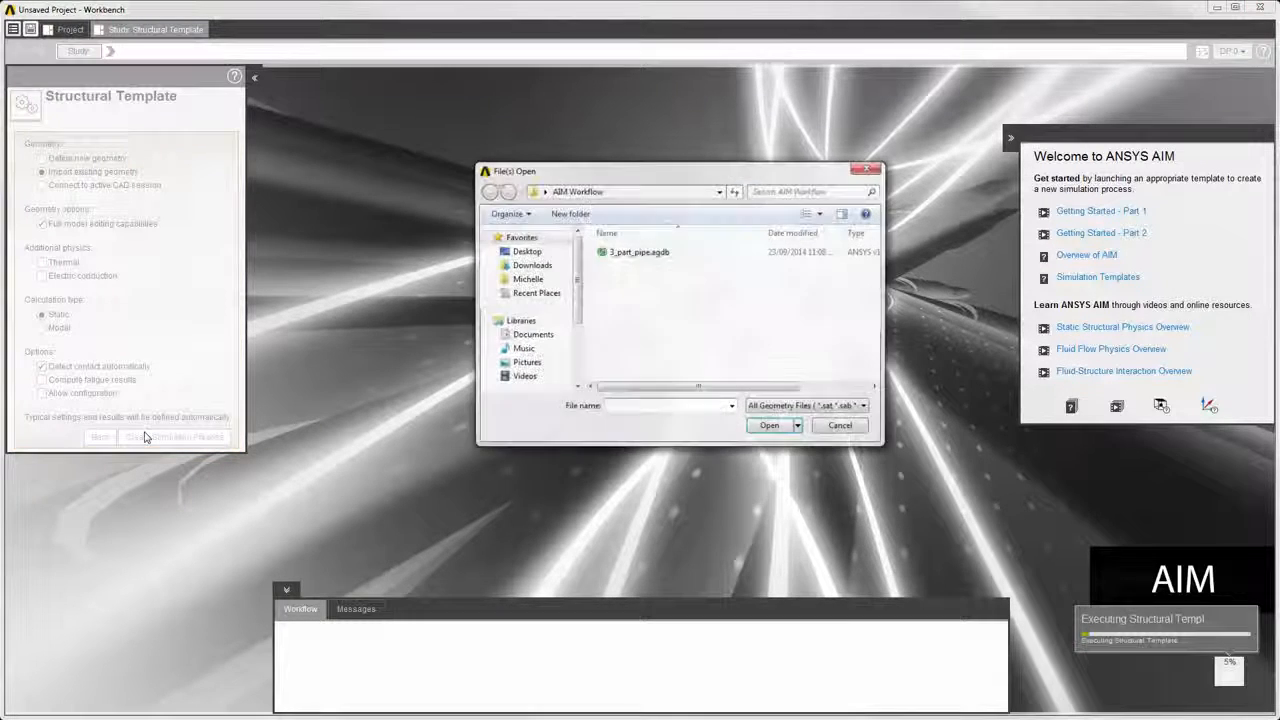
pyautogui.click(623, 254)
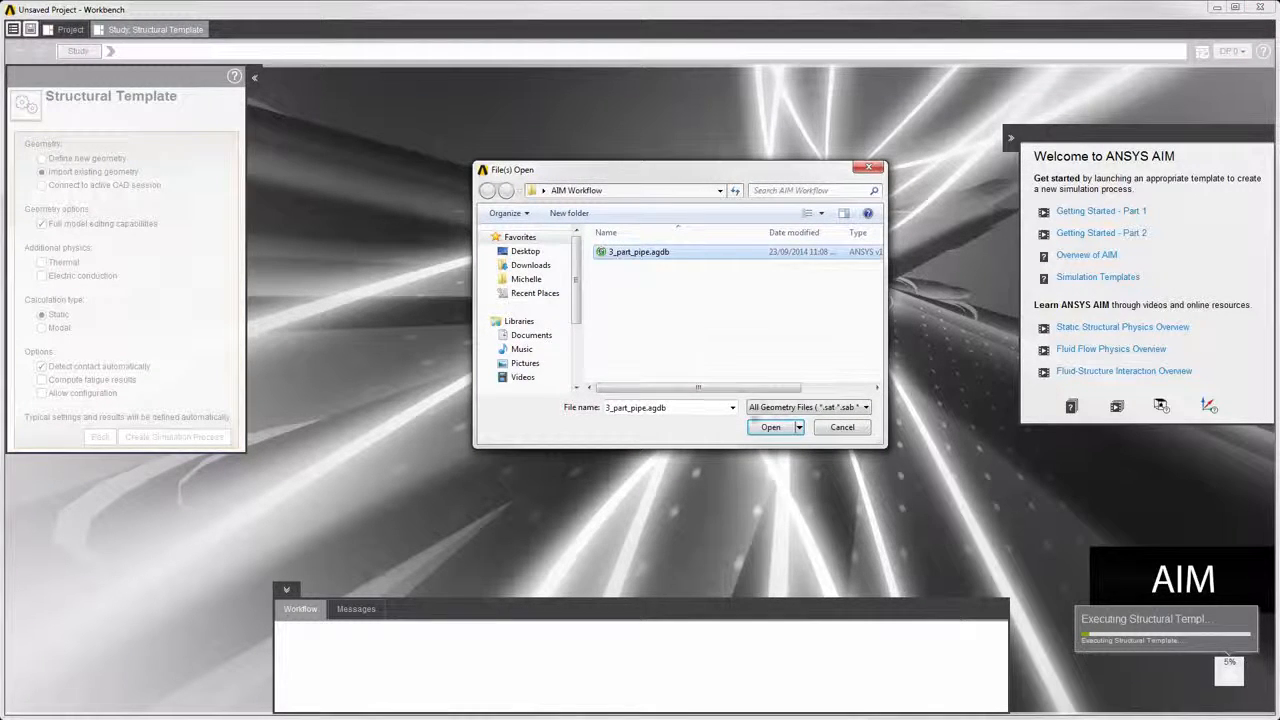
pyautogui.click(768, 428)
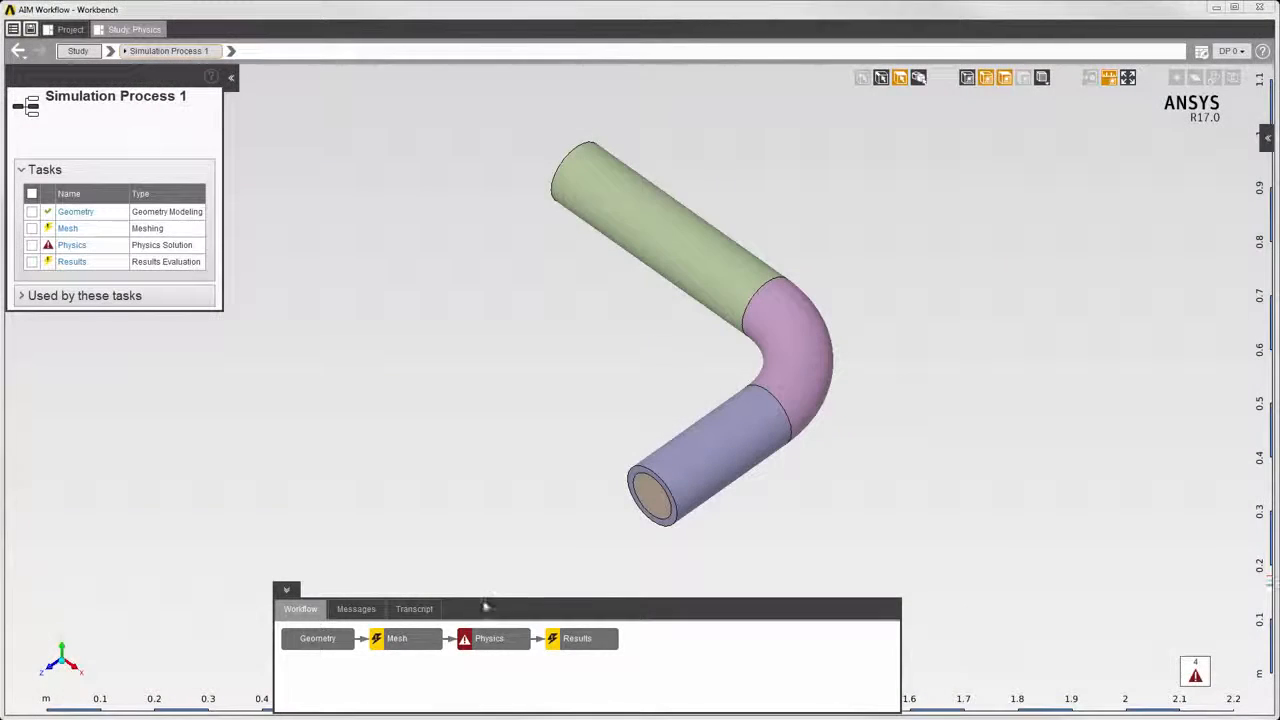
# Step: Open the Physics task and examine the entries under its interface conditions and solver options
pyautogui.click(487, 641)
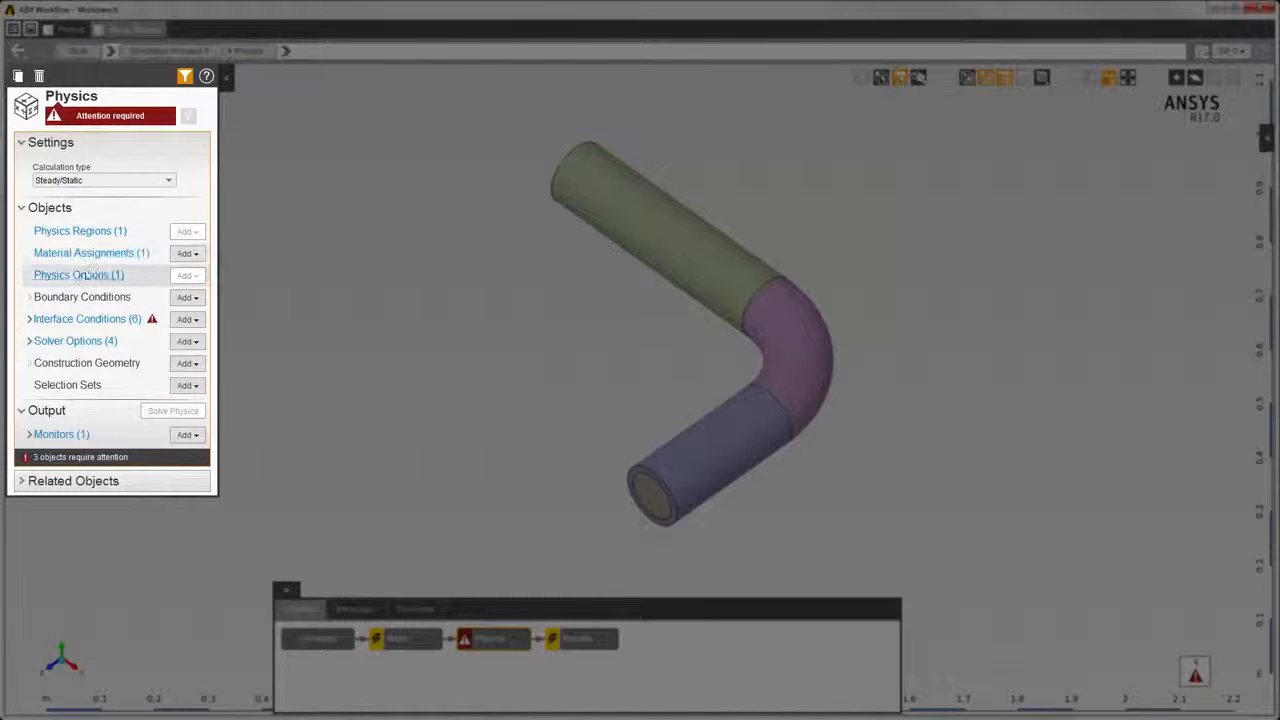
pyautogui.click(29, 320)
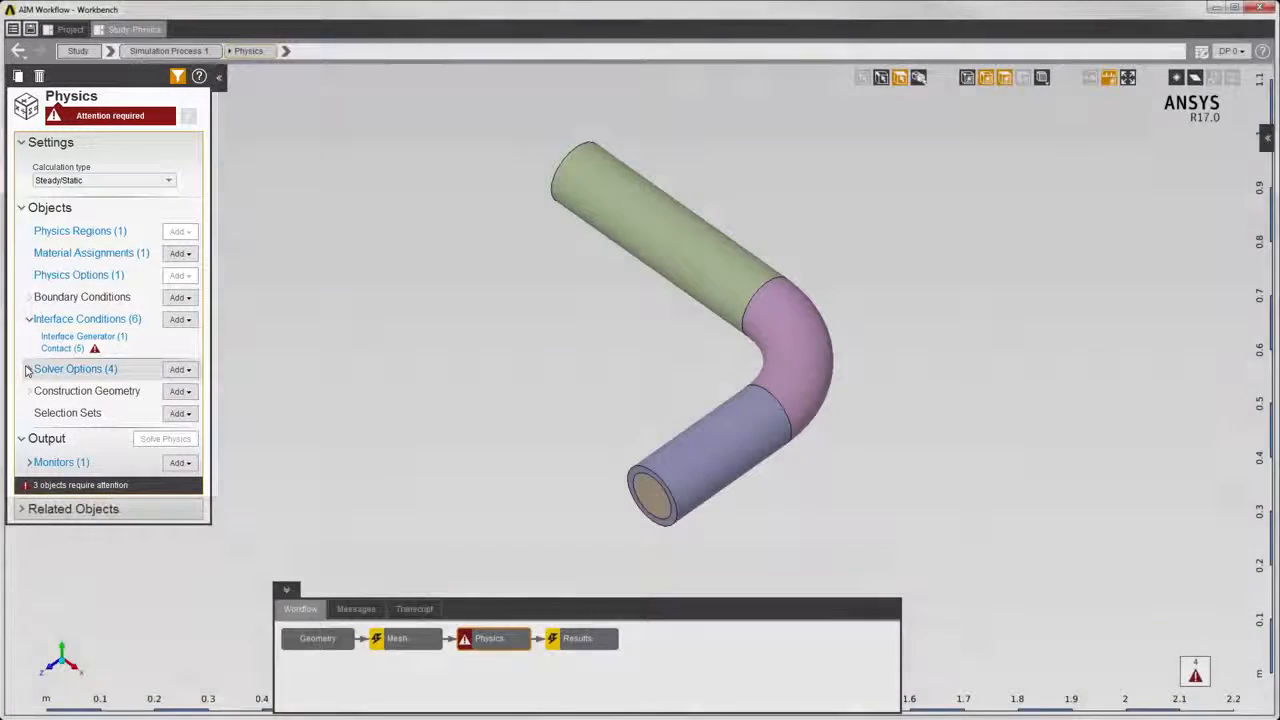
pyautogui.click(28, 369)
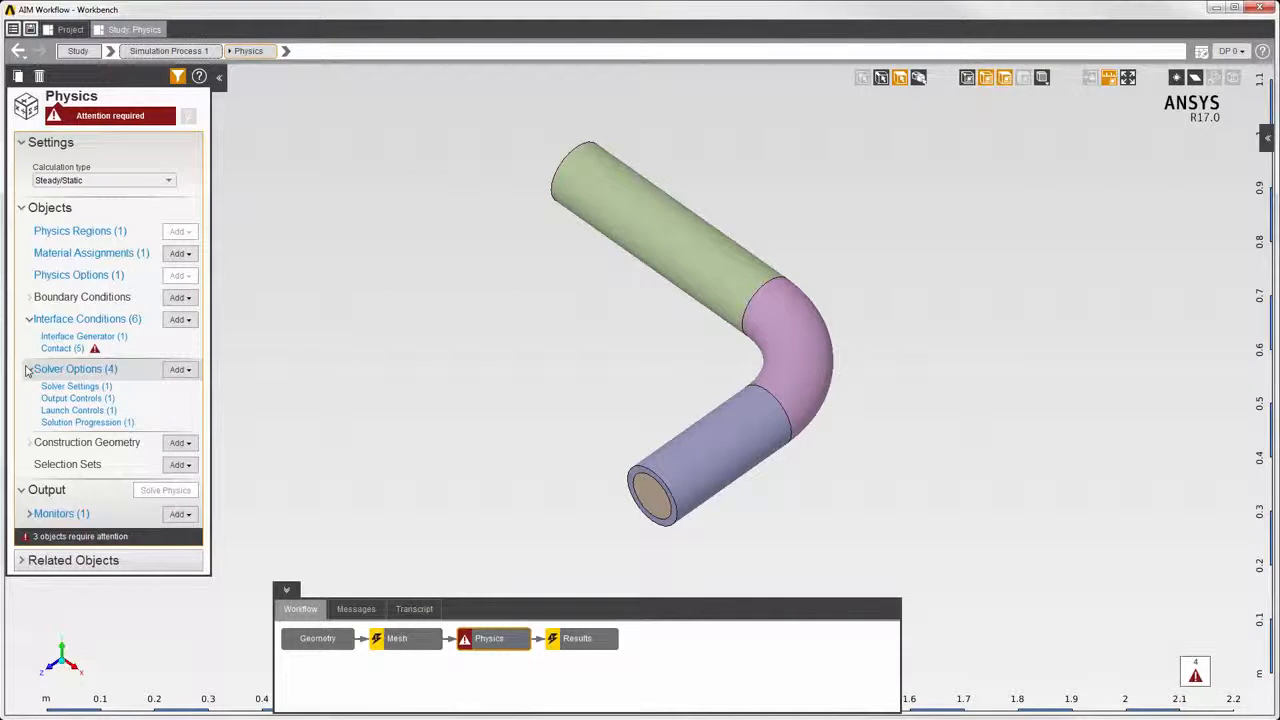
pyautogui.click(27, 370)
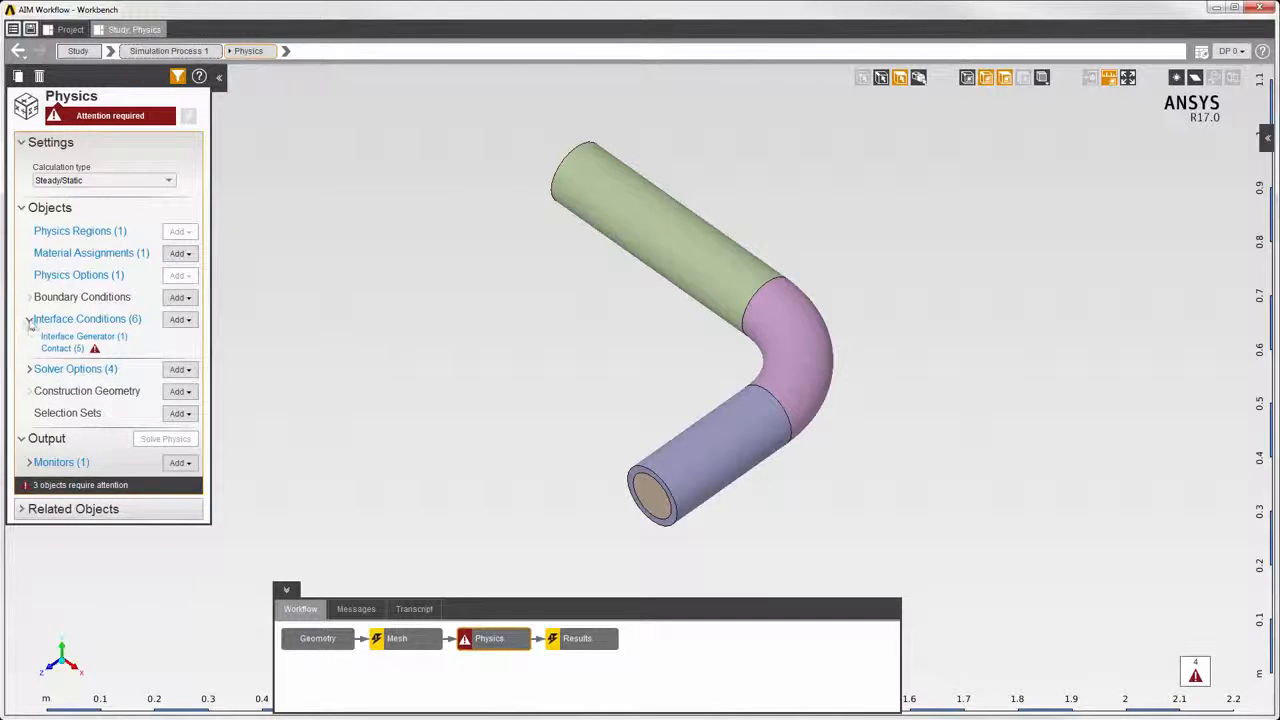
pyautogui.click(30, 320)
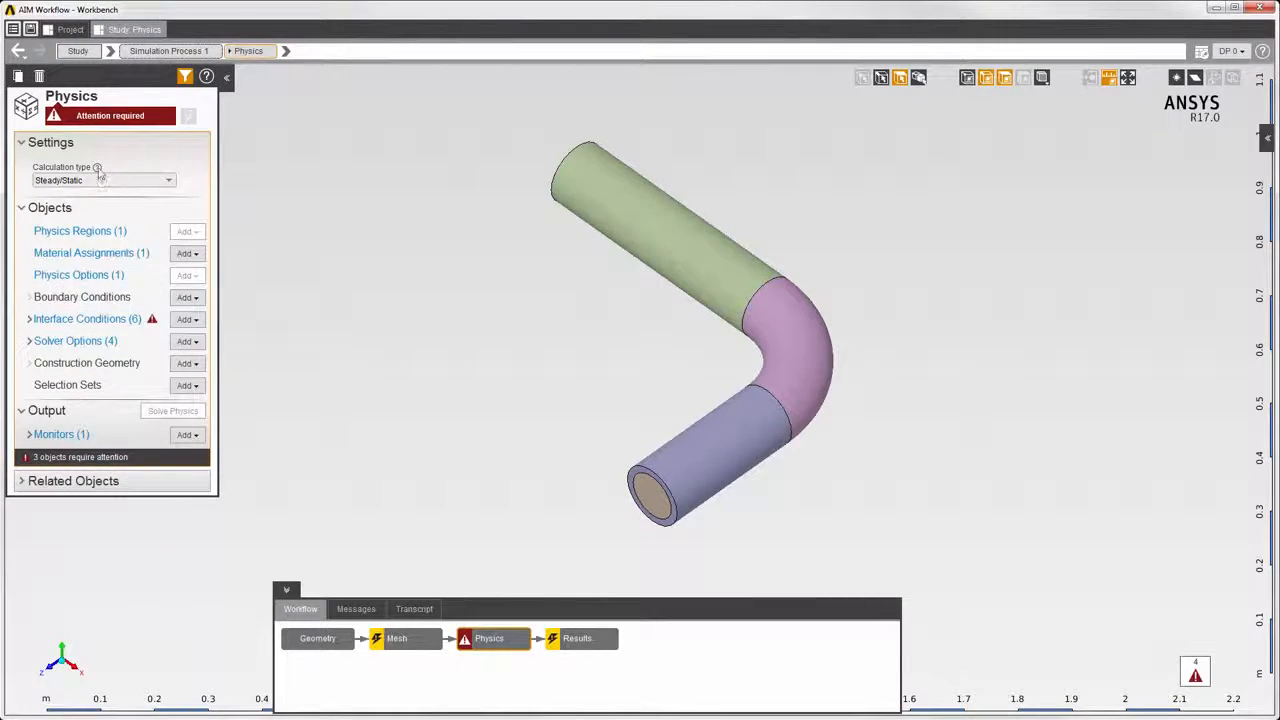
# Step: Read the explanation of the calculation type setting and the help text for the Physics task
pyautogui.click(97, 169)
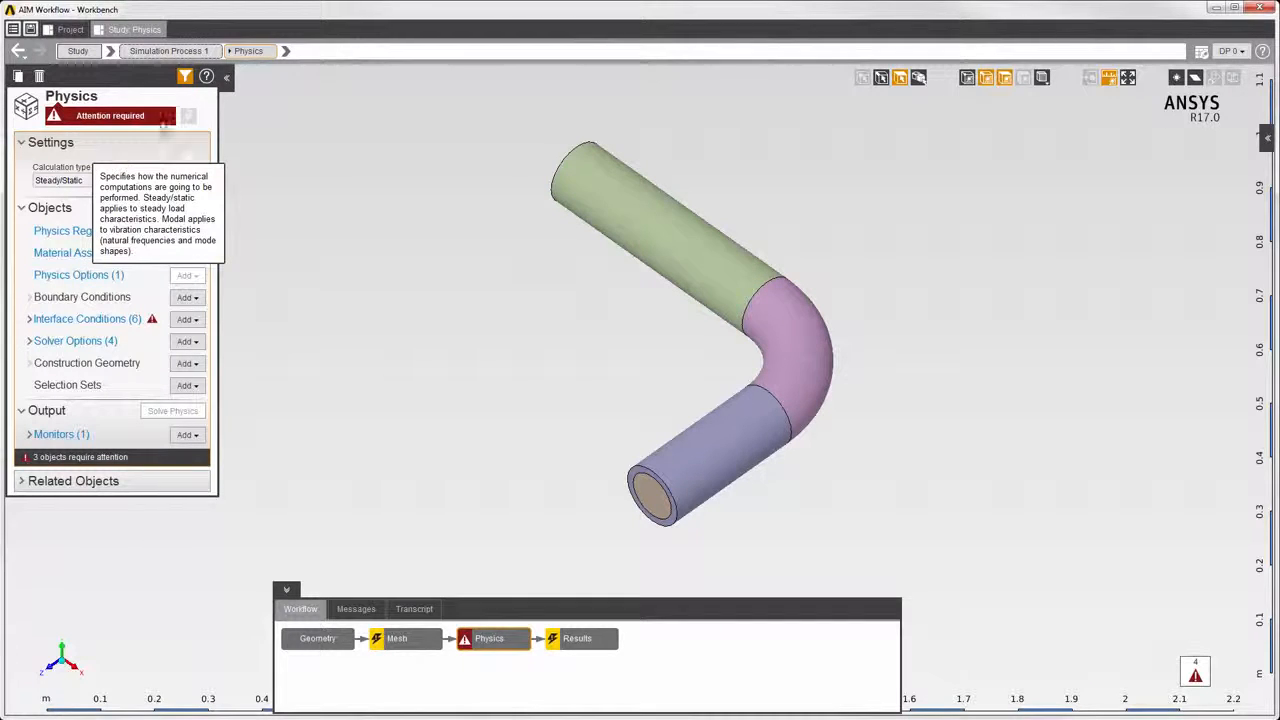
pyautogui.click(207, 78)
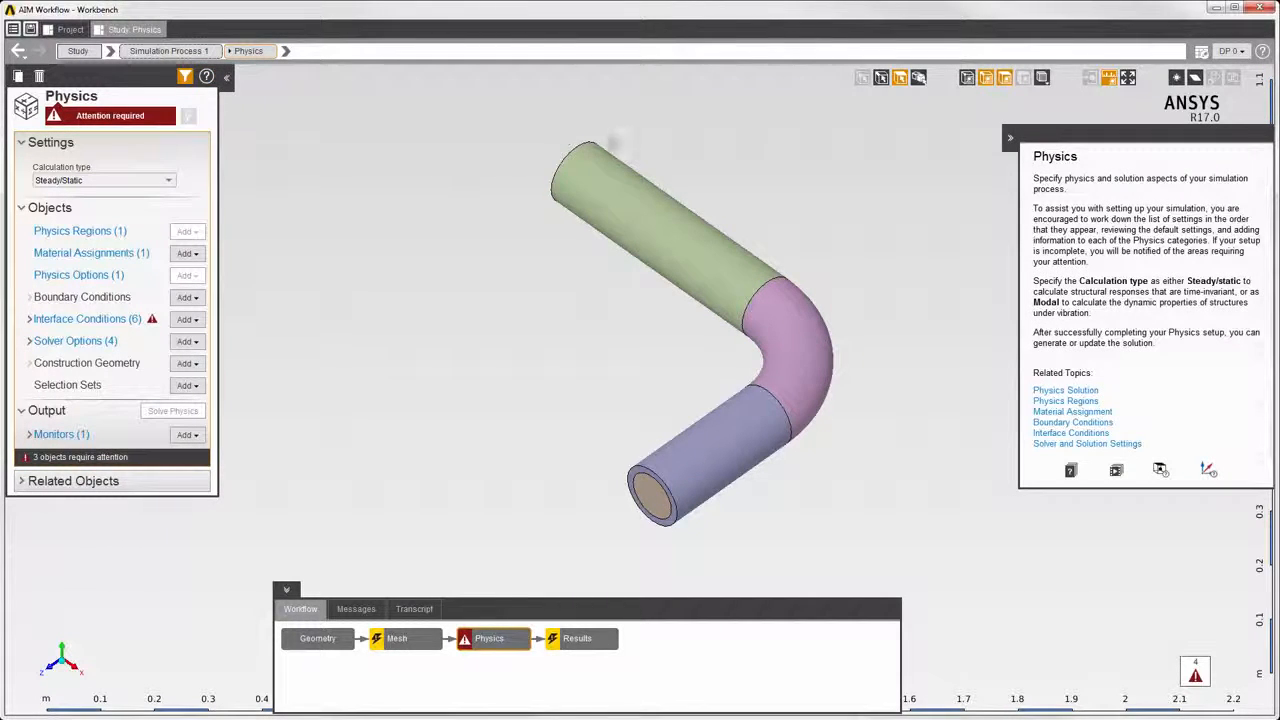
pyautogui.click(1010, 137)
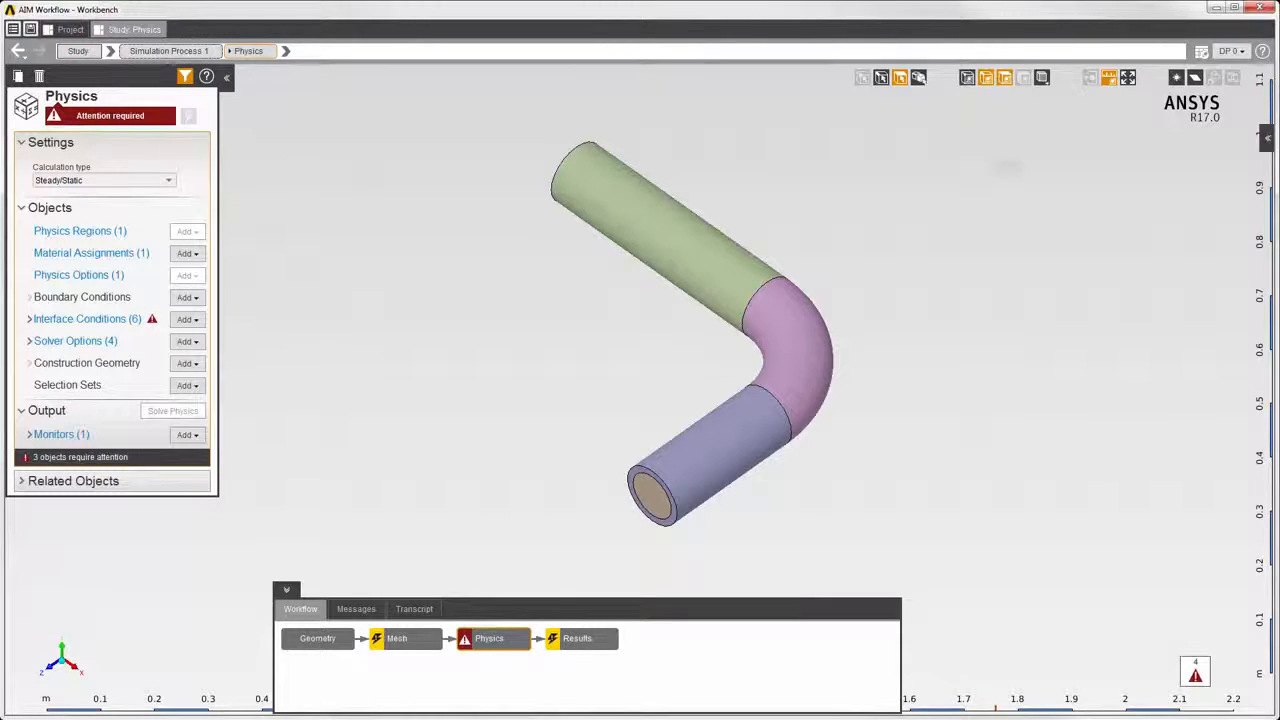
# Step: Edit the imported pipe geometry to leave out the inner Solid body, and finish editing the geometry
pyautogui.click(320, 640)
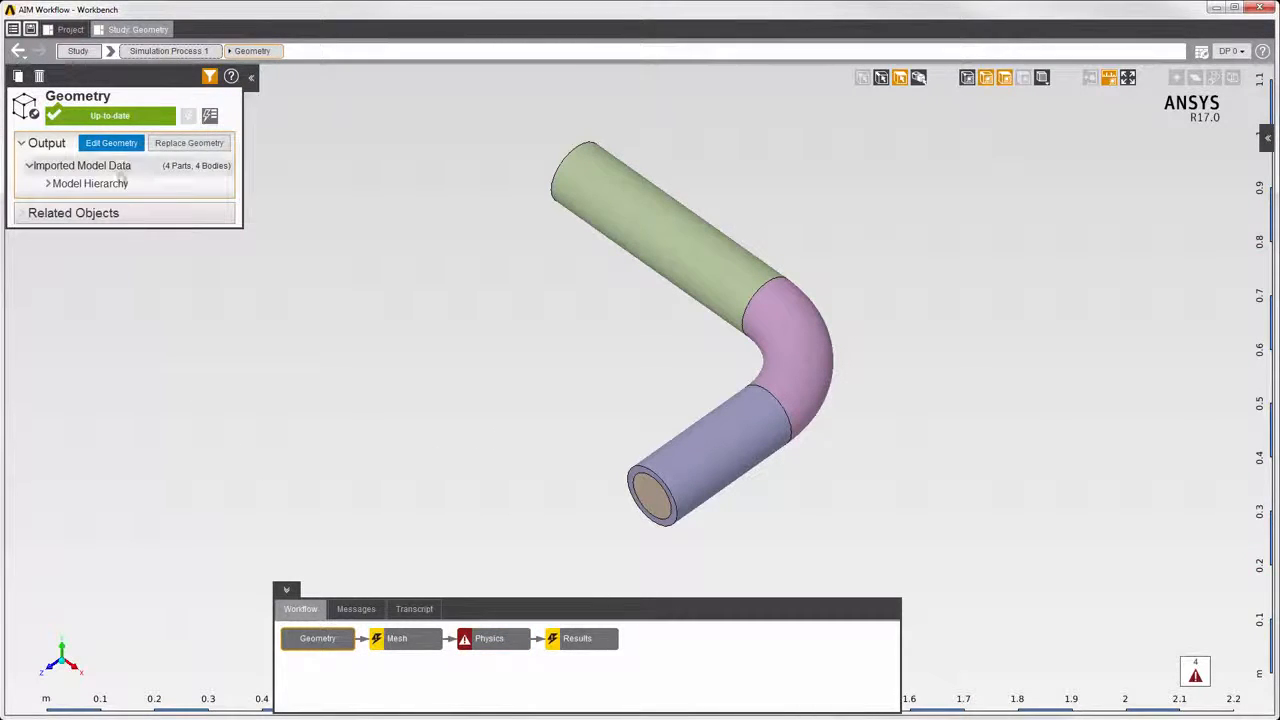
pyautogui.click(110, 143)
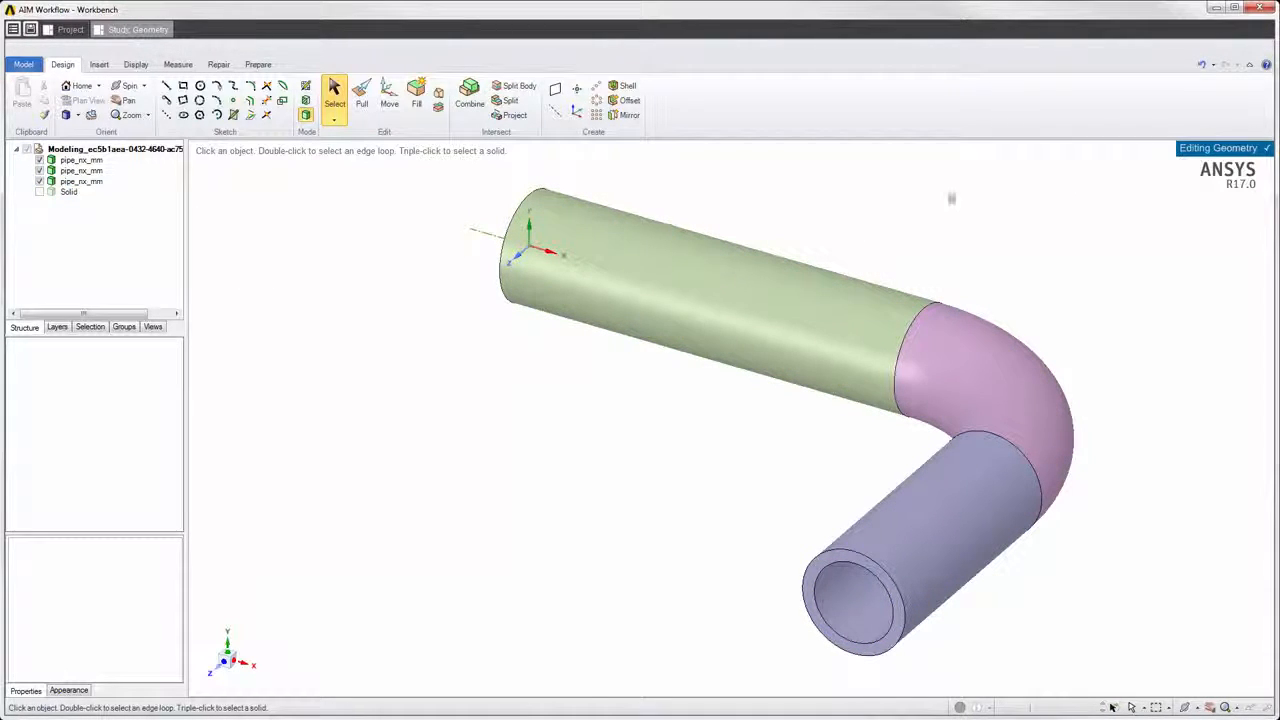
pyautogui.click(1197, 152)
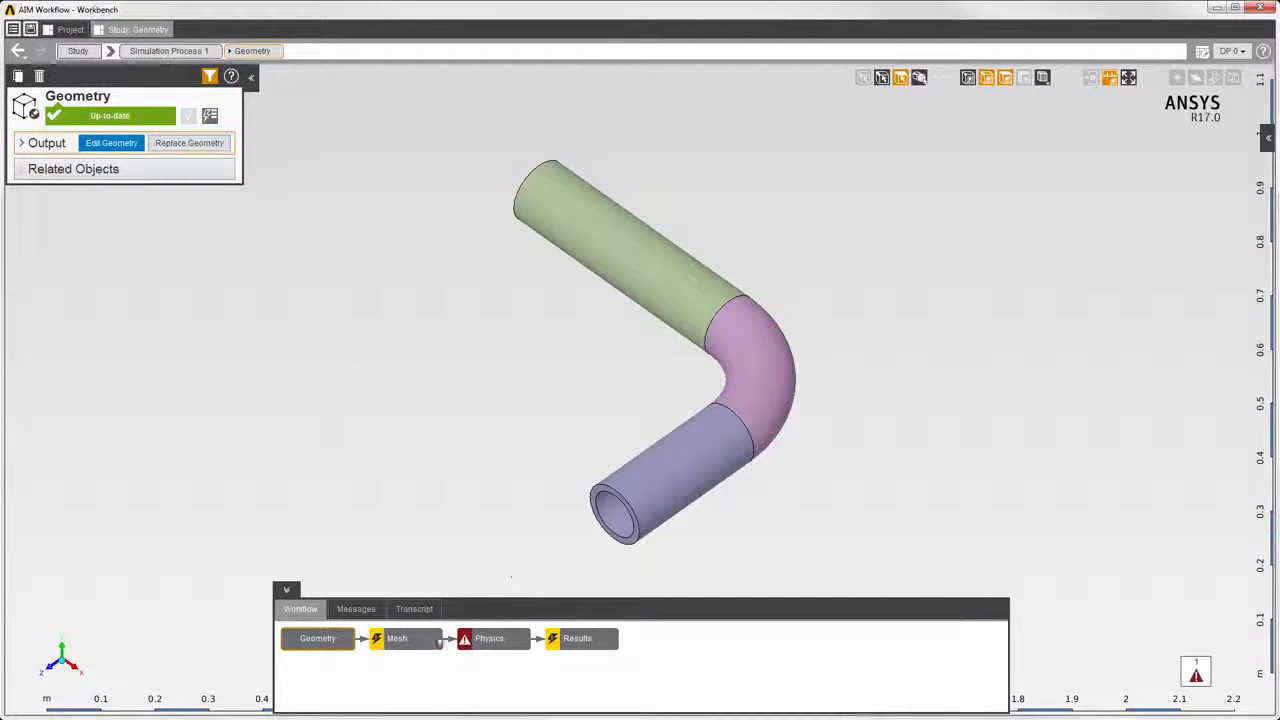
# Step: Generate the pipe mesh with the predefined settings for structural, thermal or electric conduction
pyautogui.click(434, 641)
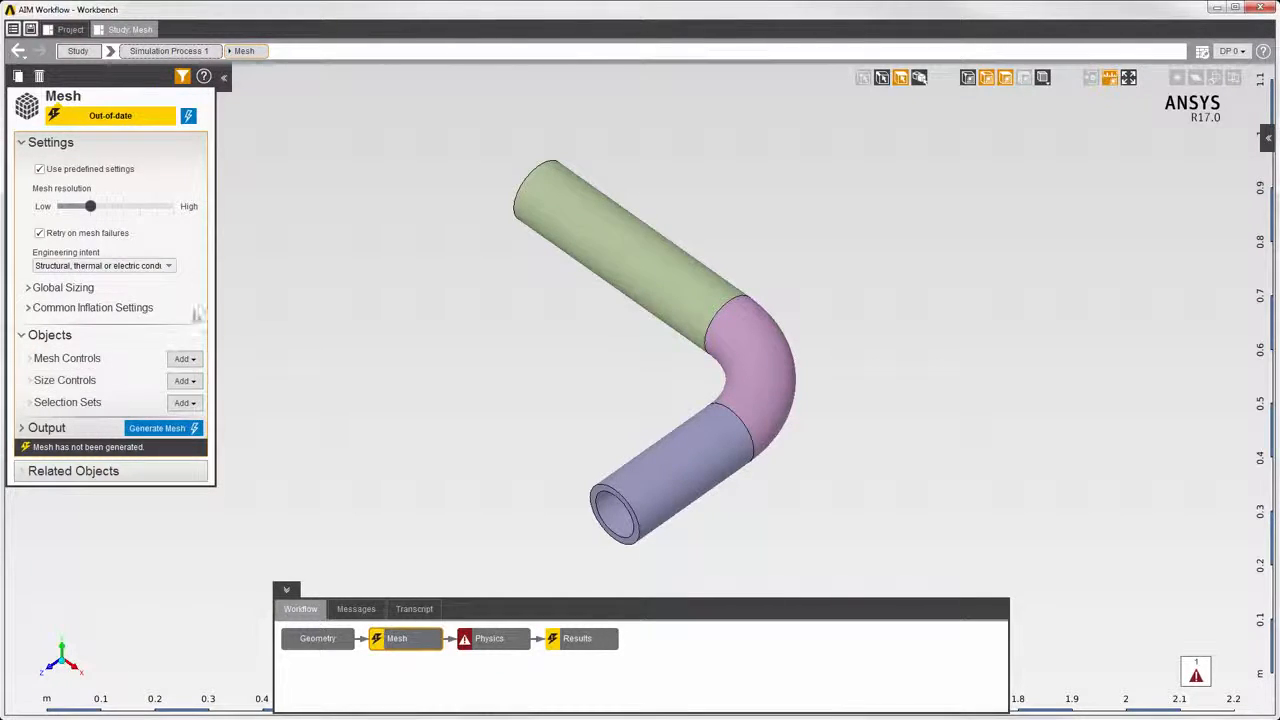
pyautogui.click(188, 117)
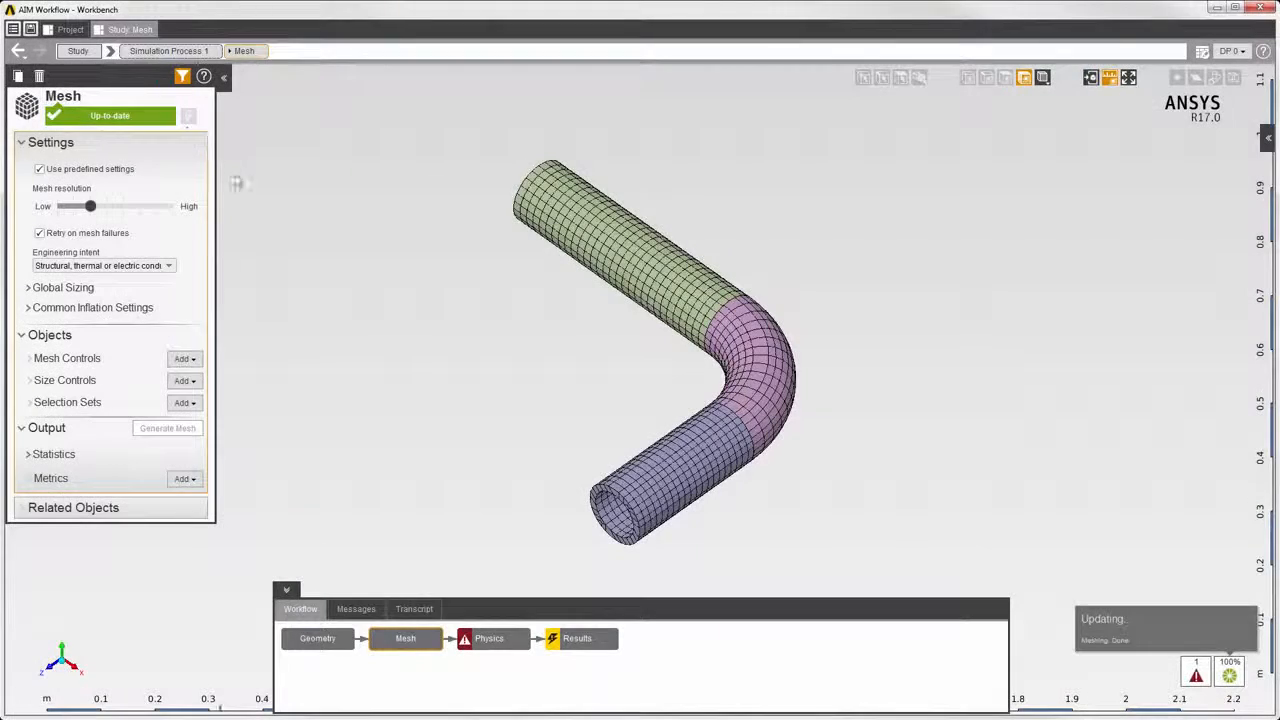
# Step: Inspect the structural physics region's location expression and the details of why the Physics task requires attention
pyautogui.click(490, 638)
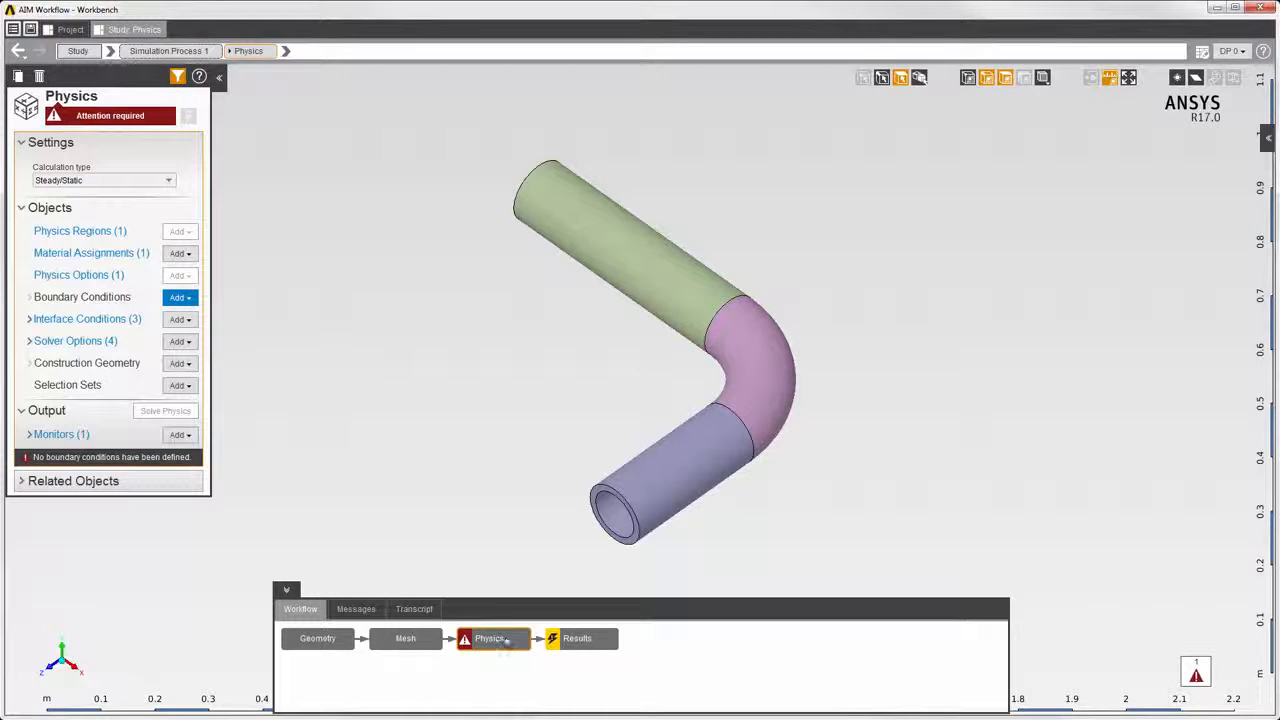
pyautogui.click(88, 236)
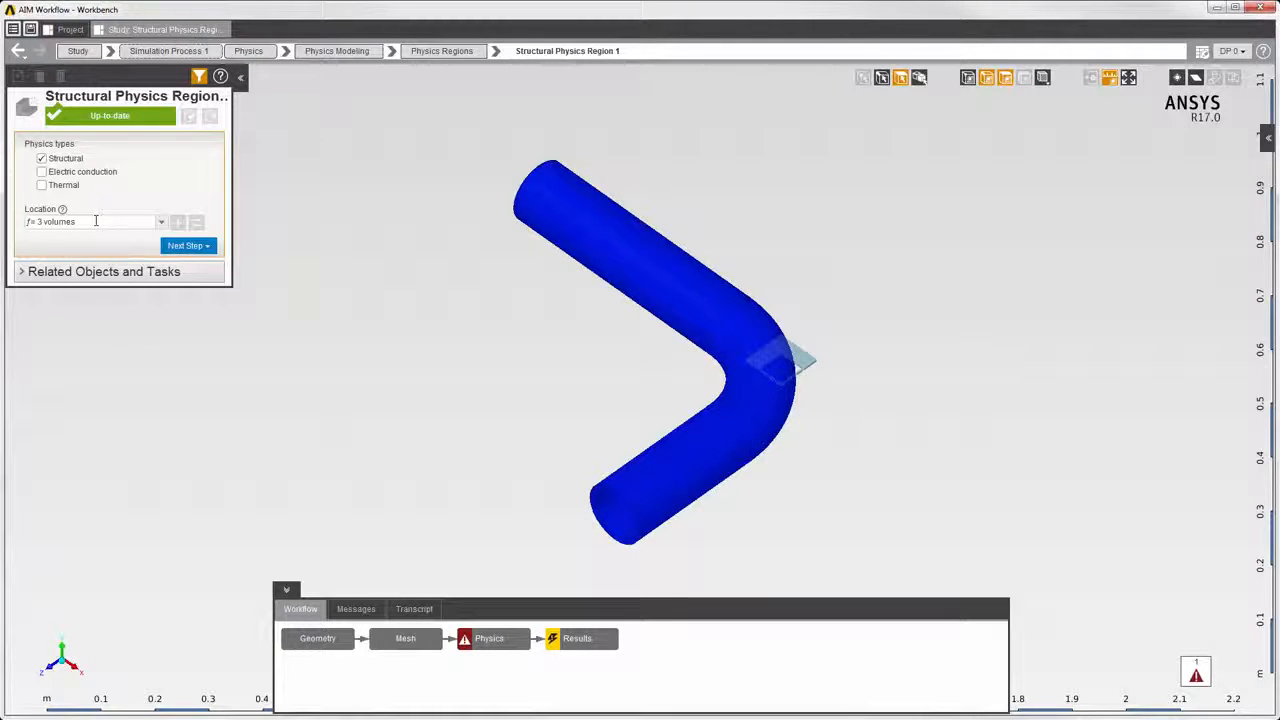
pyautogui.click(96, 221)
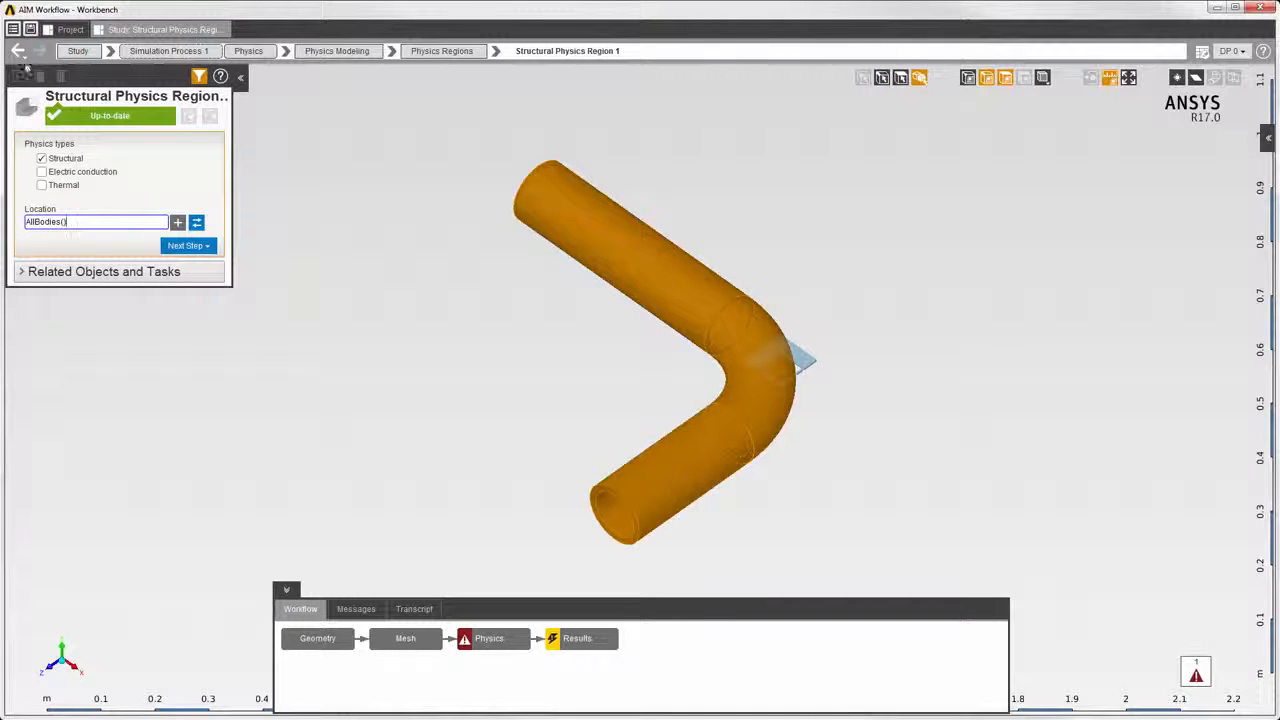
pyautogui.click(21, 54)
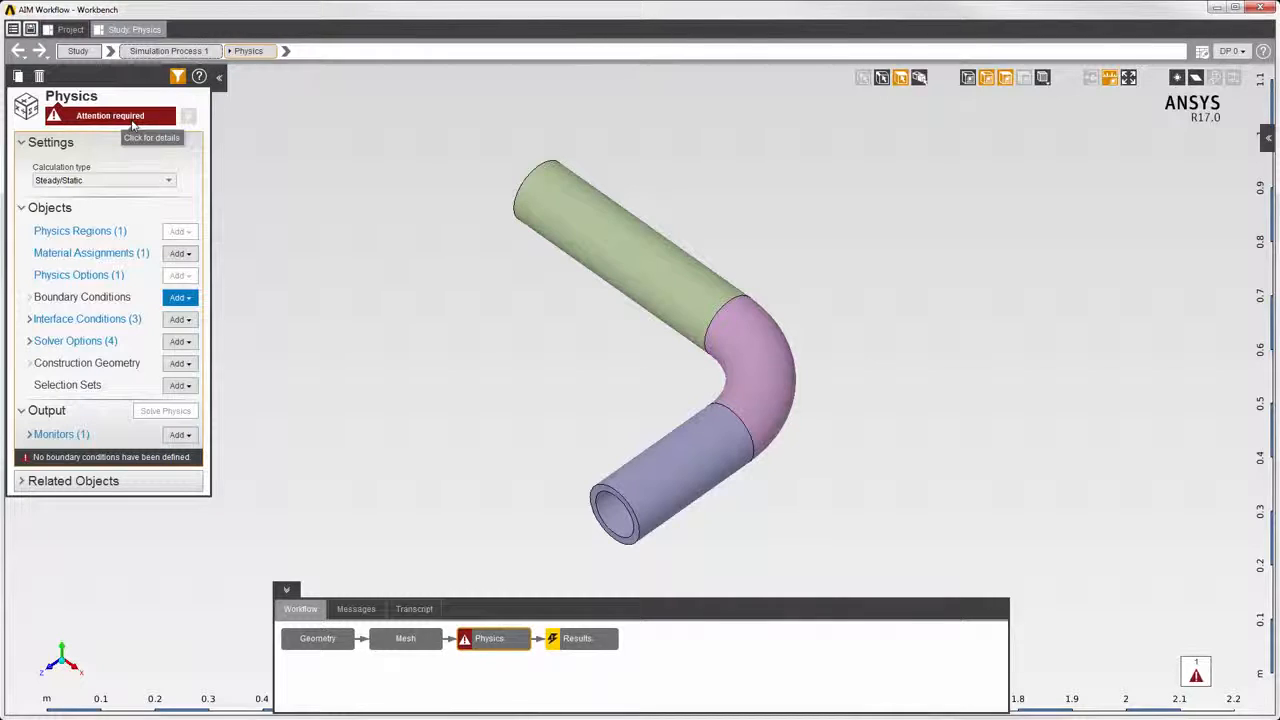
pyautogui.click(133, 121)
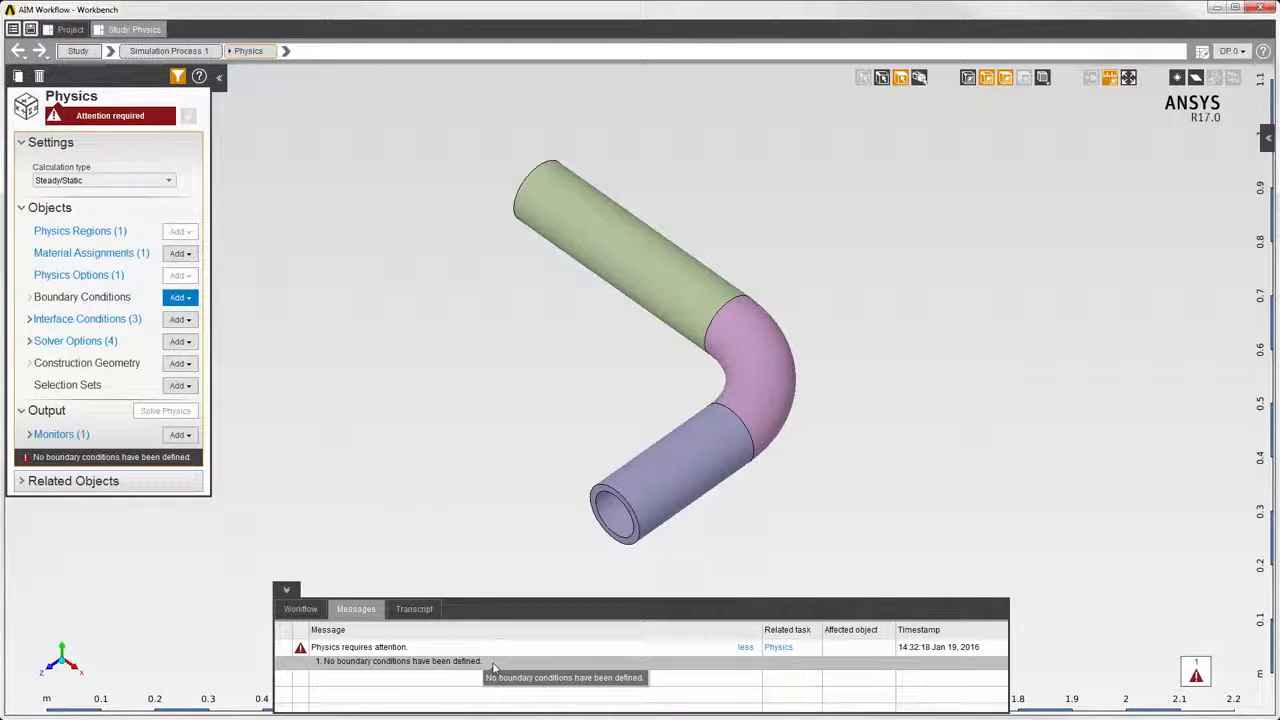
pyautogui.click(300, 609)
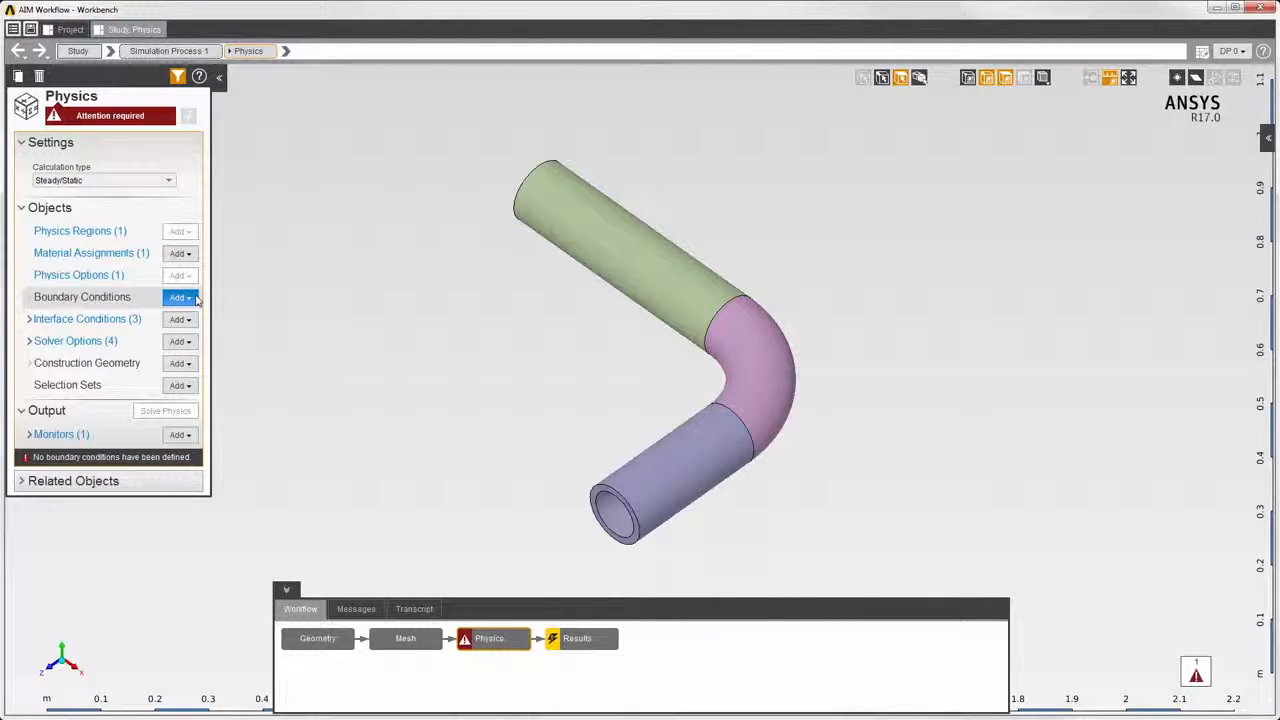
# Step: Add a support with all translations and rotations fixed on the two ring-shaped end faces of the pipe
pyautogui.click(196, 298)
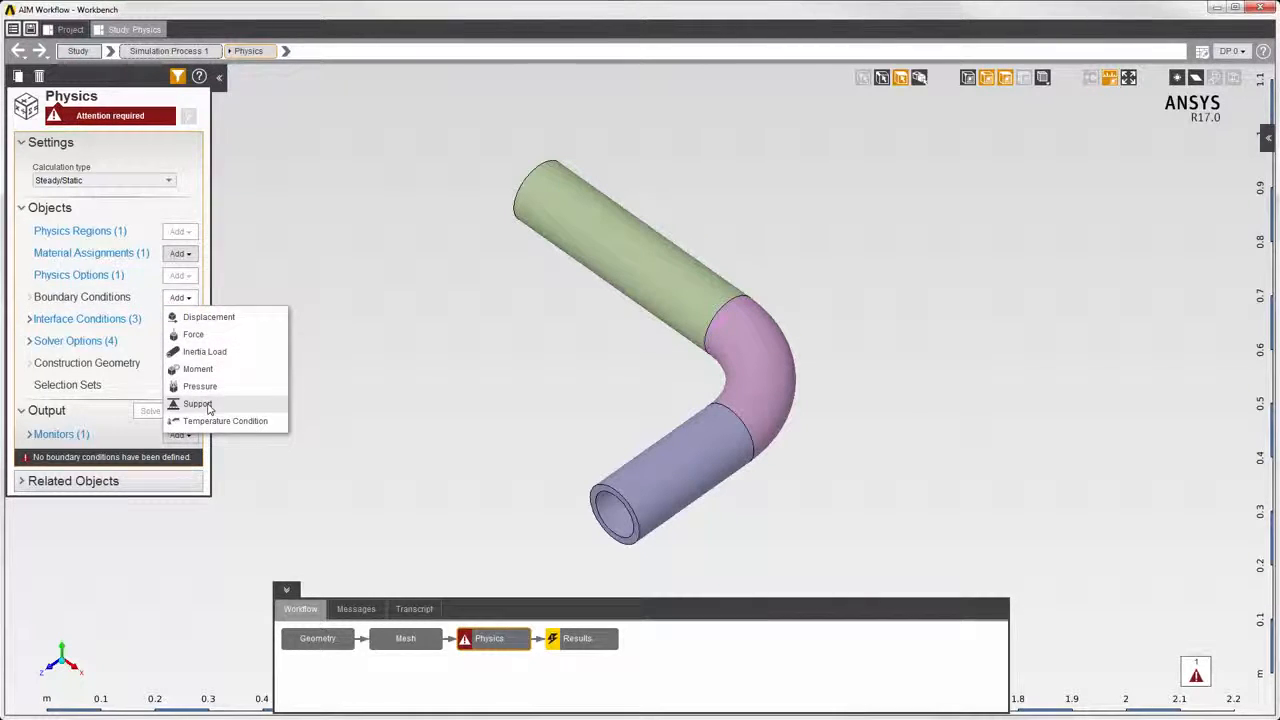
pyautogui.click(198, 404)
pyautogui.moveTo(600, 505); pyautogui.dragTo(535, 258, button='middle')
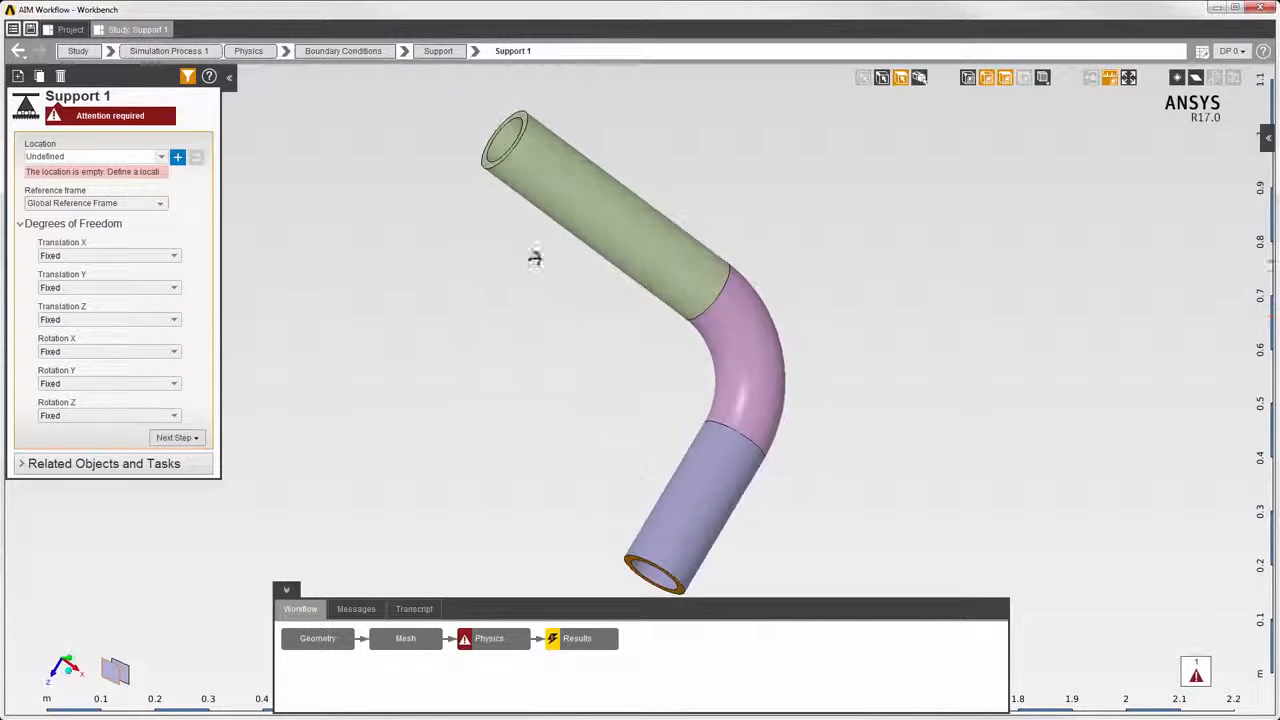
pyautogui.keyDown('ctrl'); pyautogui.click(487, 166); pyautogui.keyUp('ctrl')
pyautogui.click(177, 160)
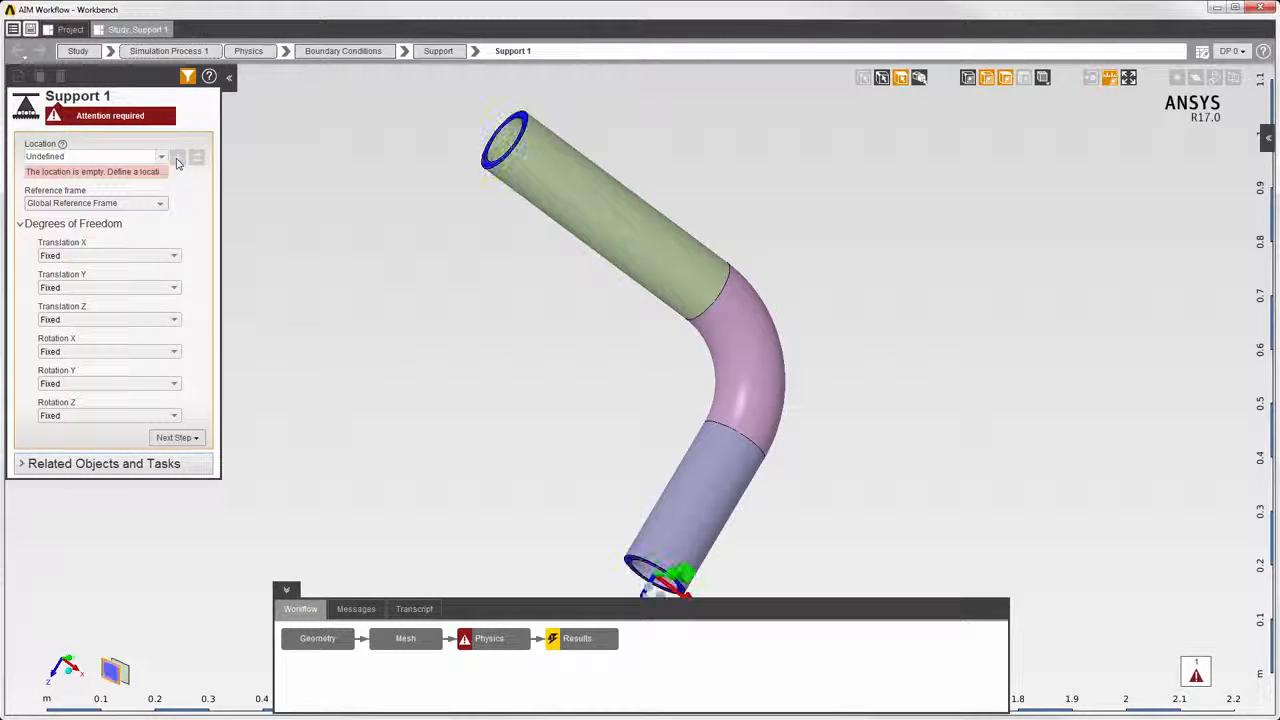
pyautogui.click(20, 50)
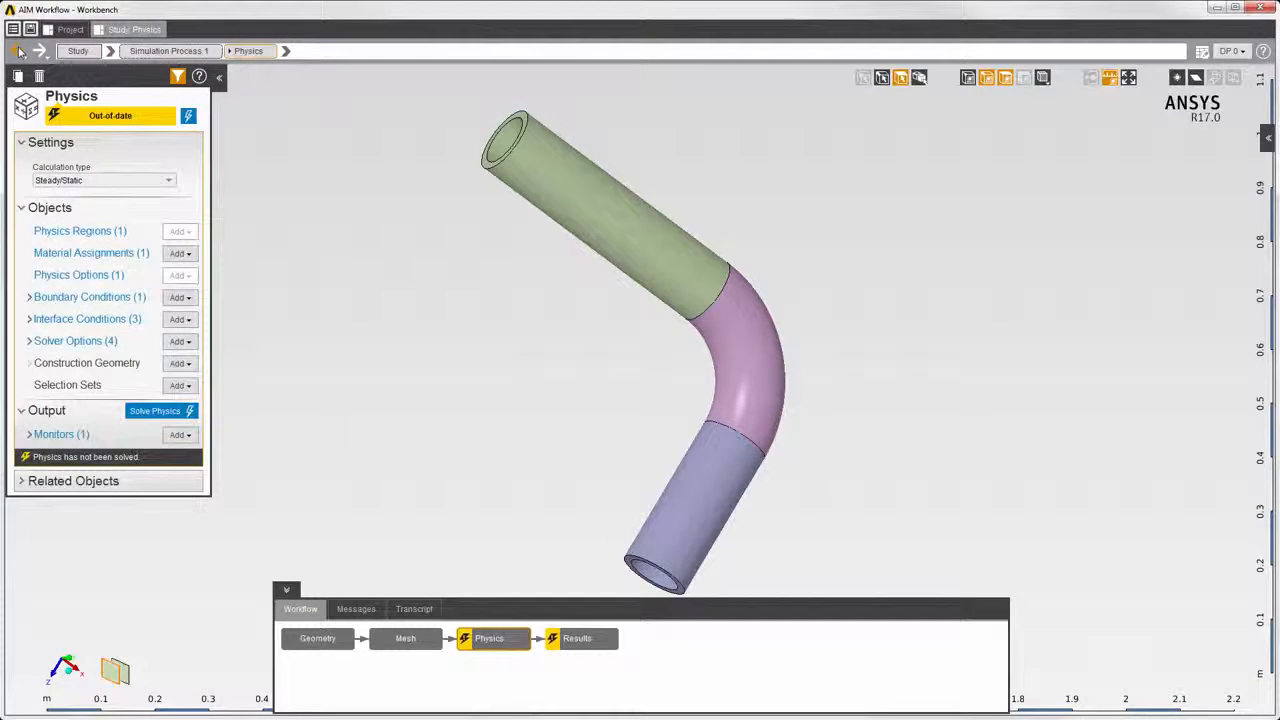
pyautogui.rightClick(307, 314)
pyautogui.moveTo(405, 321)
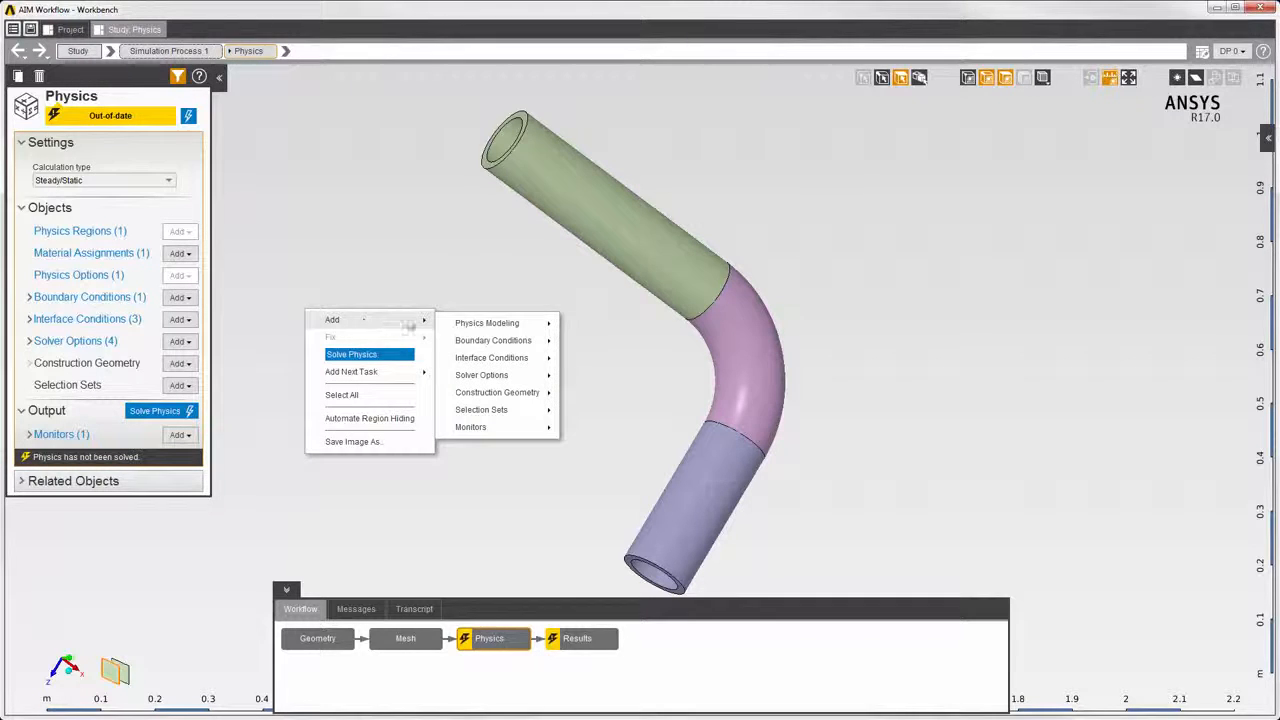
pyautogui.moveTo(516, 345)
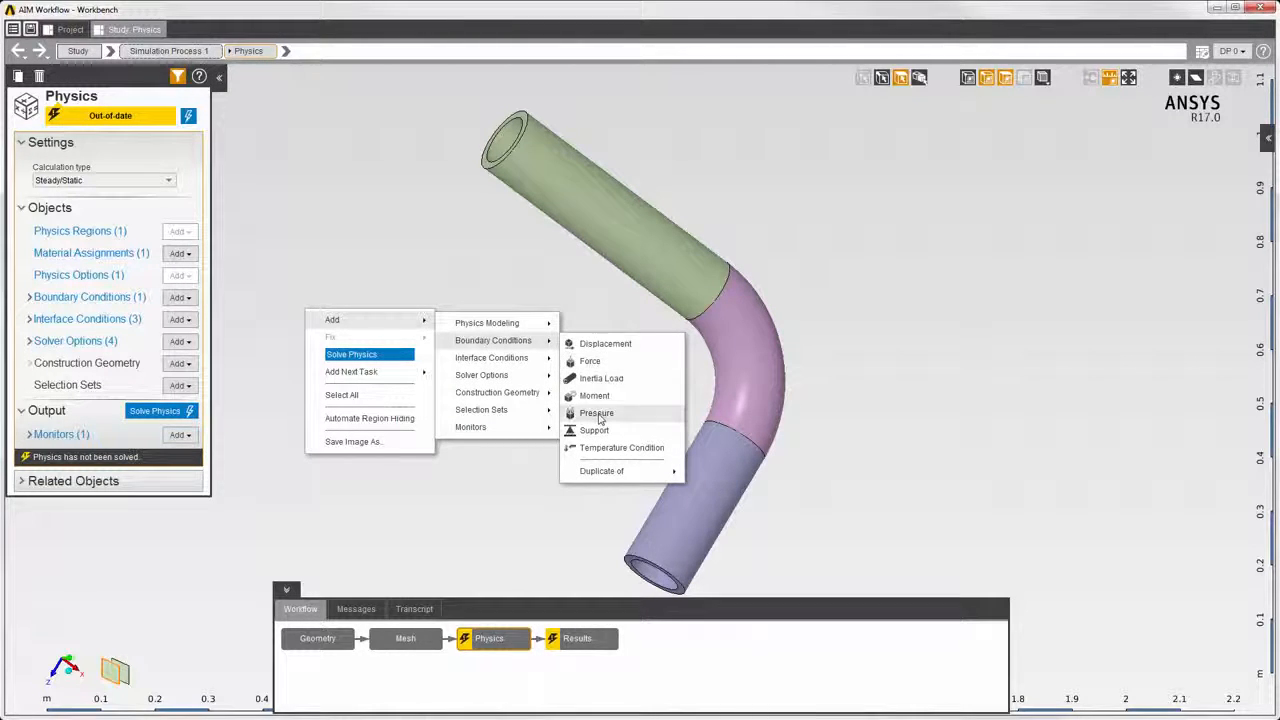
pyautogui.click(885, 163)
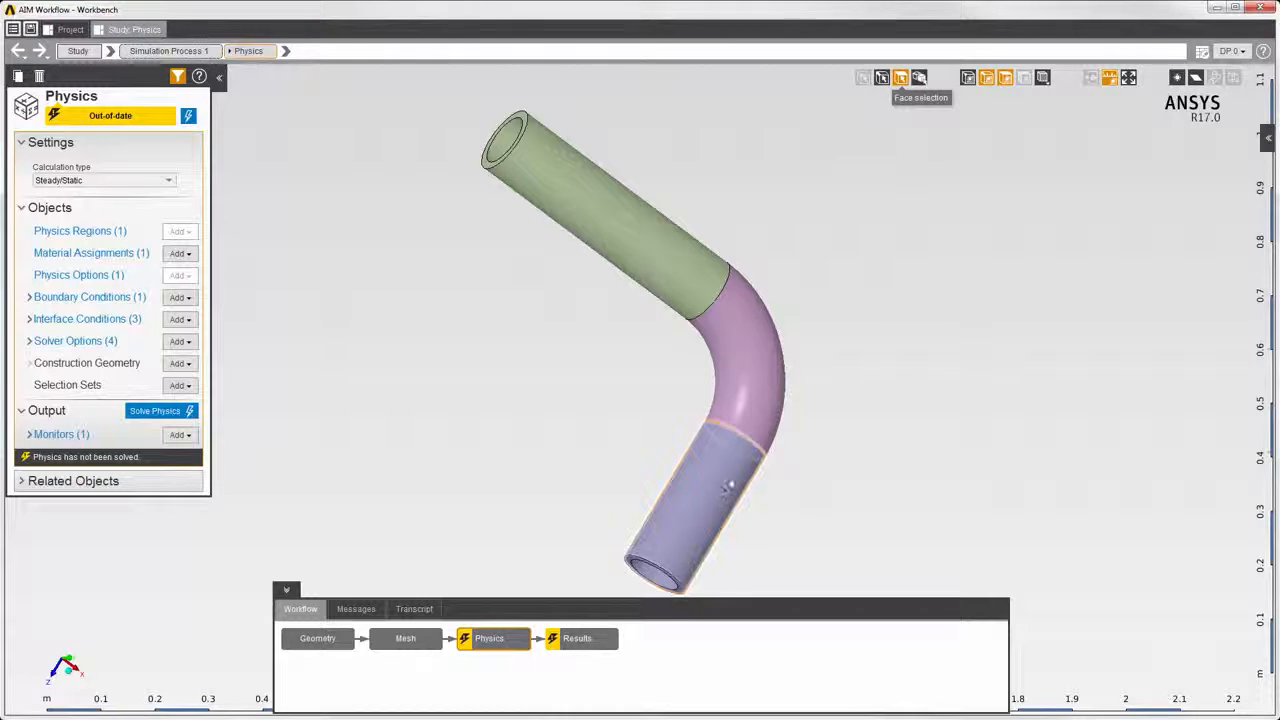
# Step: Add a pressure boundary condition on the inner faces of the two straight pipe sections
pyautogui.click(656, 578)
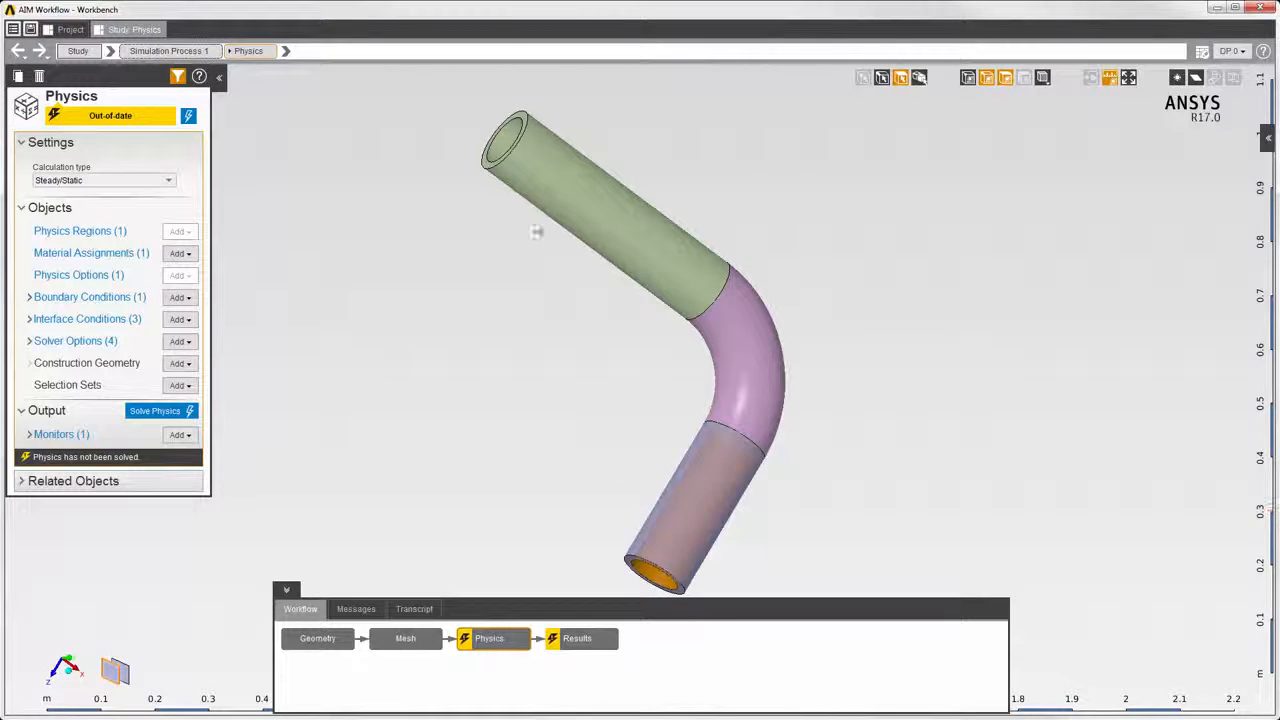
pyautogui.keyDown('ctrl'); pyautogui.click(500, 143); pyautogui.keyUp('ctrl')
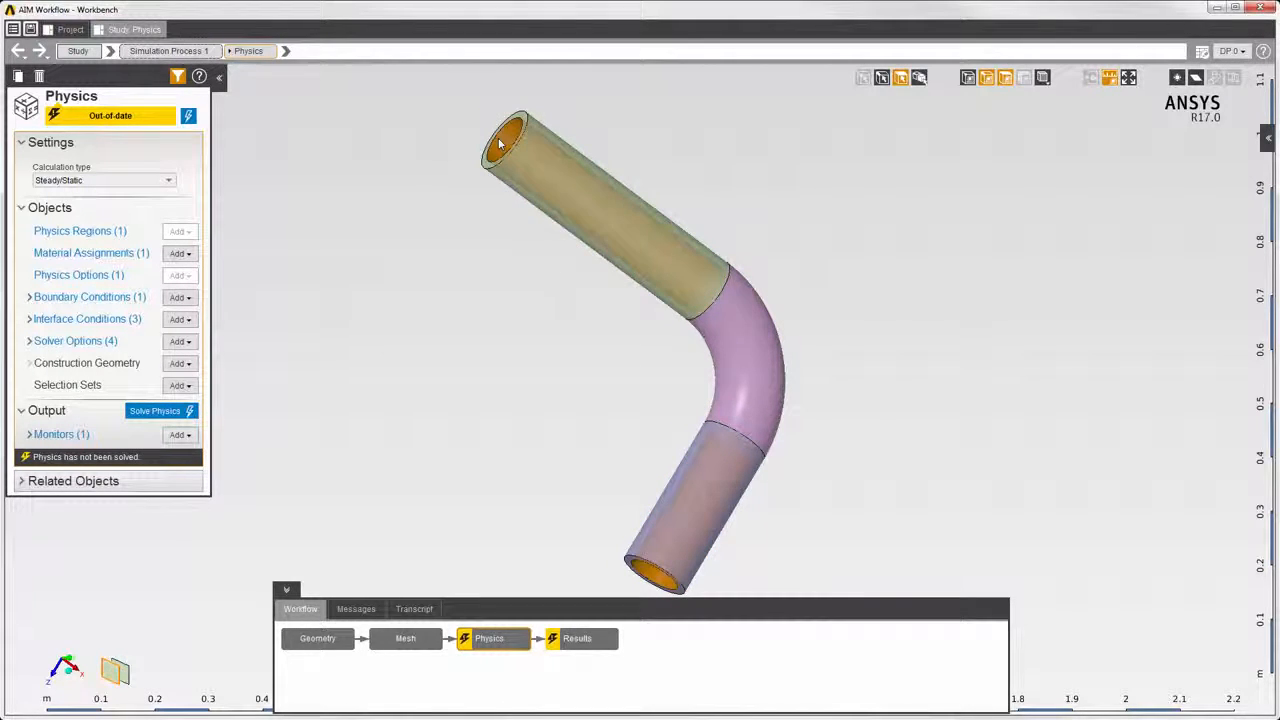
pyautogui.rightClick(604, 139)
pyautogui.moveTo(696, 148)
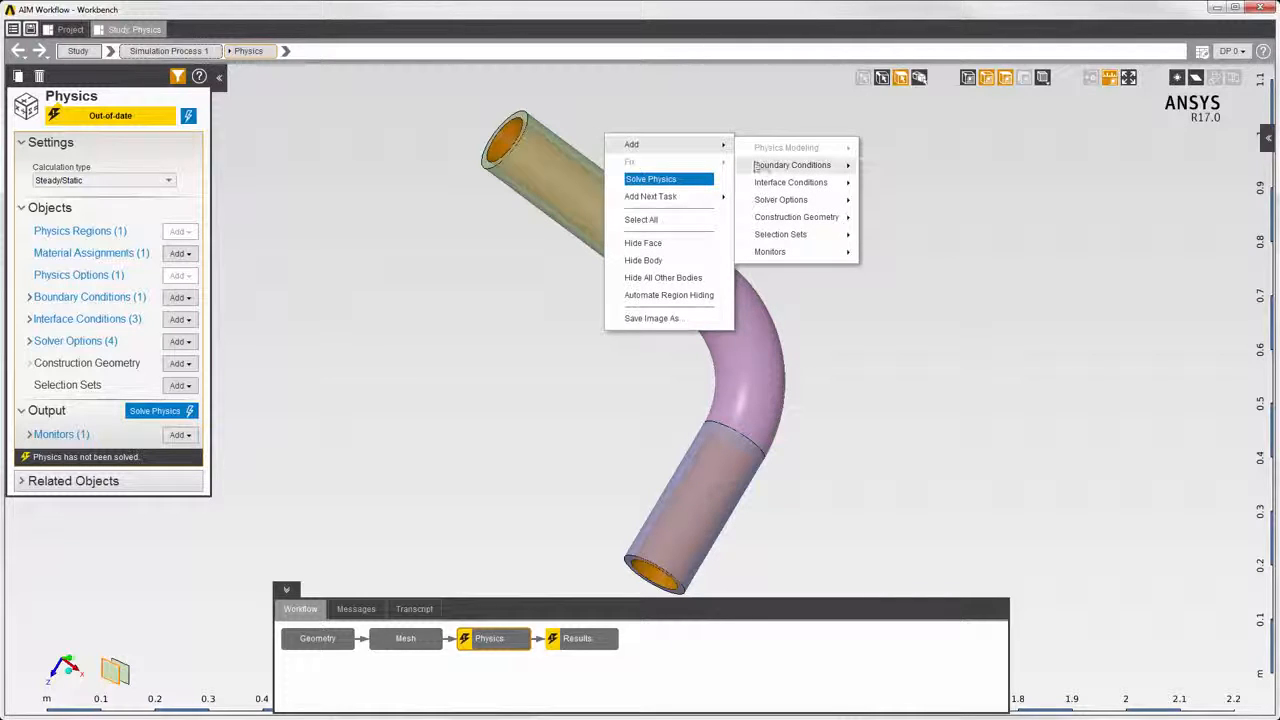
pyautogui.moveTo(826, 168)
pyautogui.click(893, 220)
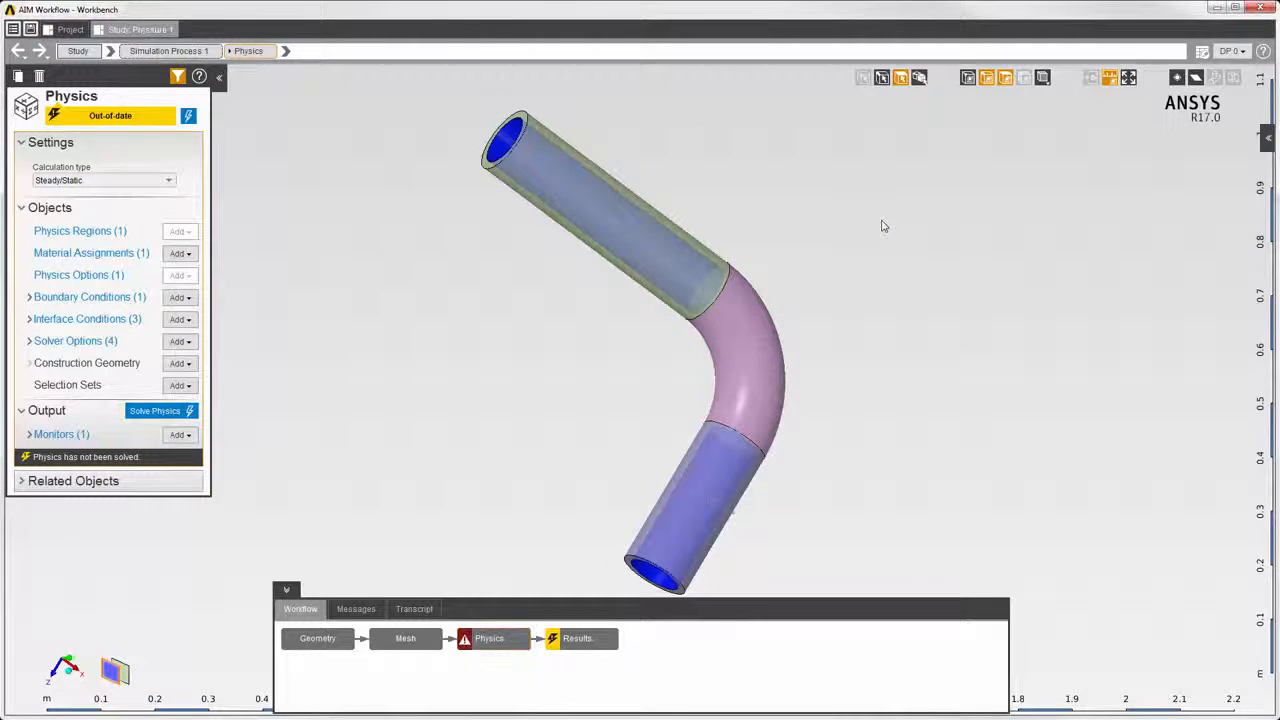
pyautogui.moveTo(697, 135); pyautogui.dragTo(857, 135)
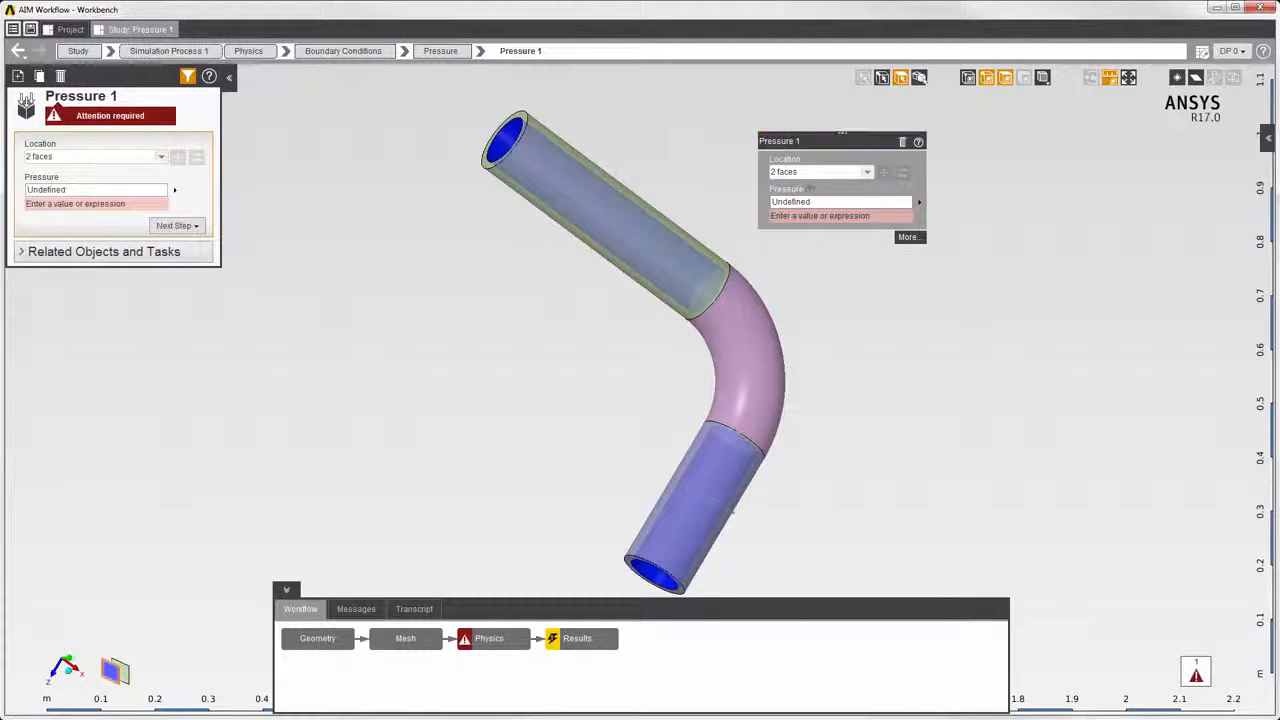
# Step: Add the inner face of the pipe bend to the pressure's location, set the pressure to 265 Pa, and return to the Physics task
pyautogui.moveTo(812, 517); pyautogui.dragTo(894, 291, button='middle')
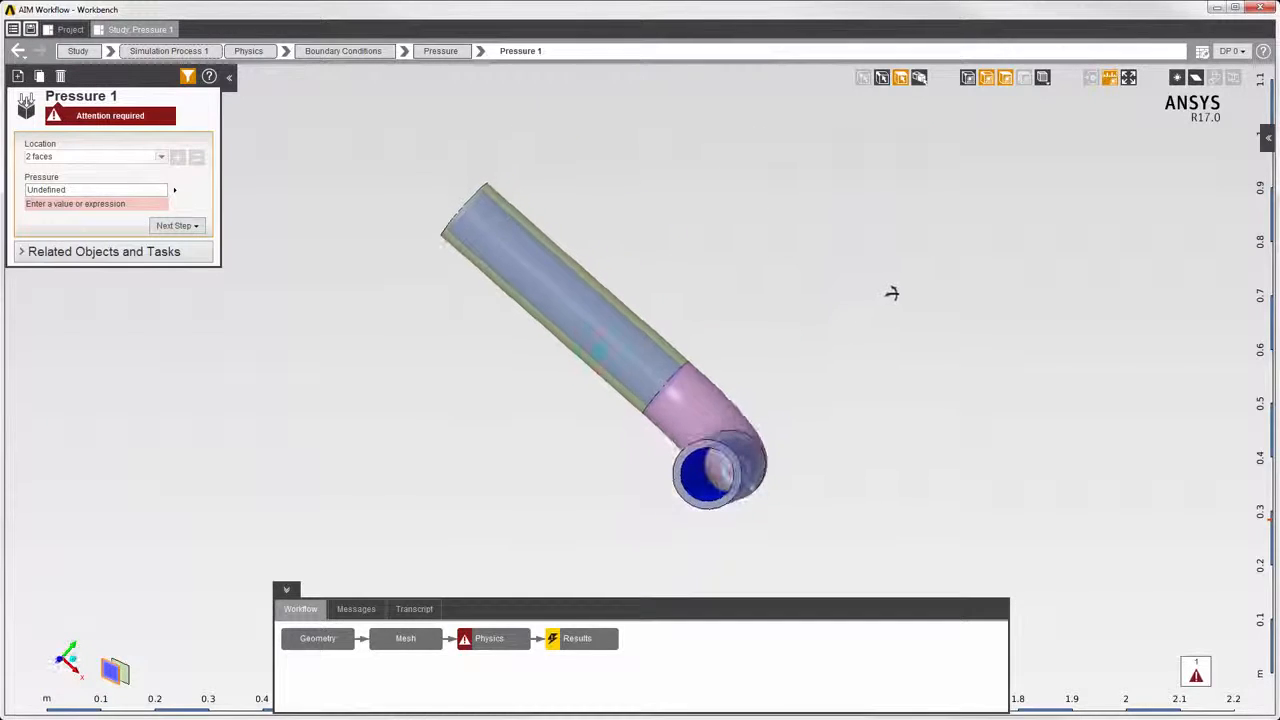
pyautogui.click(712, 458)
pyautogui.rightClick(775, 292)
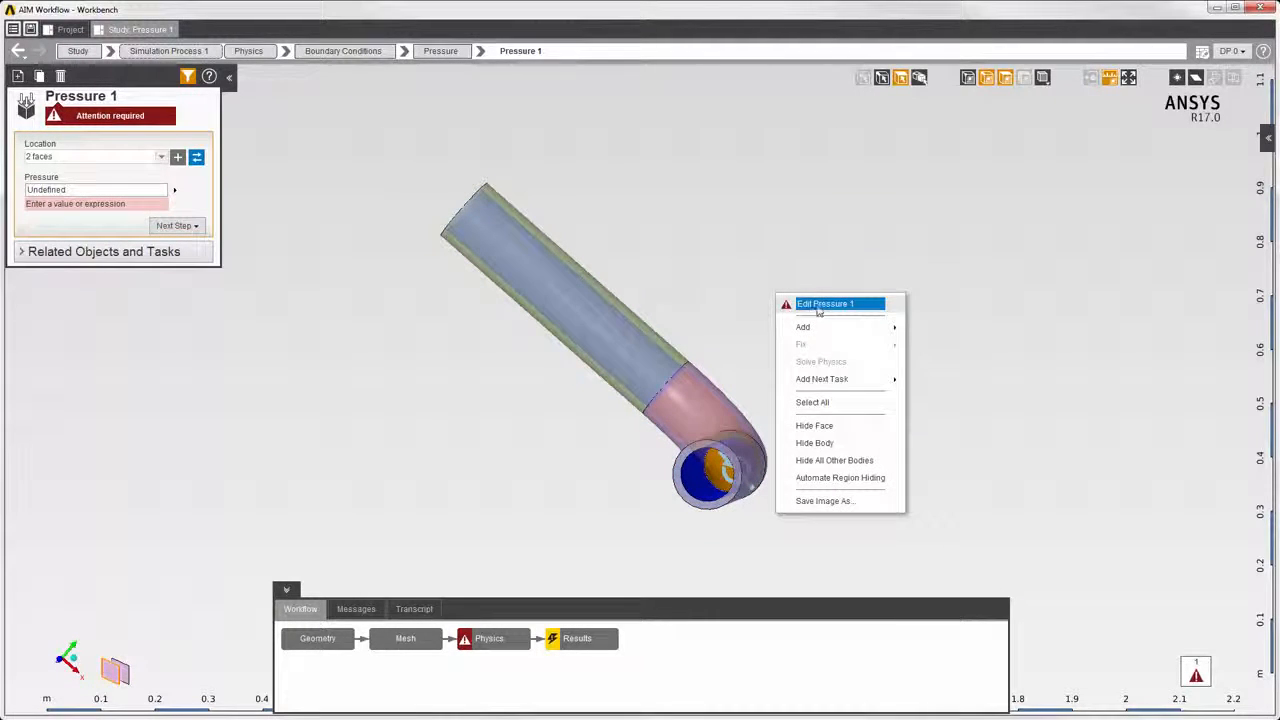
pyautogui.click(821, 305)
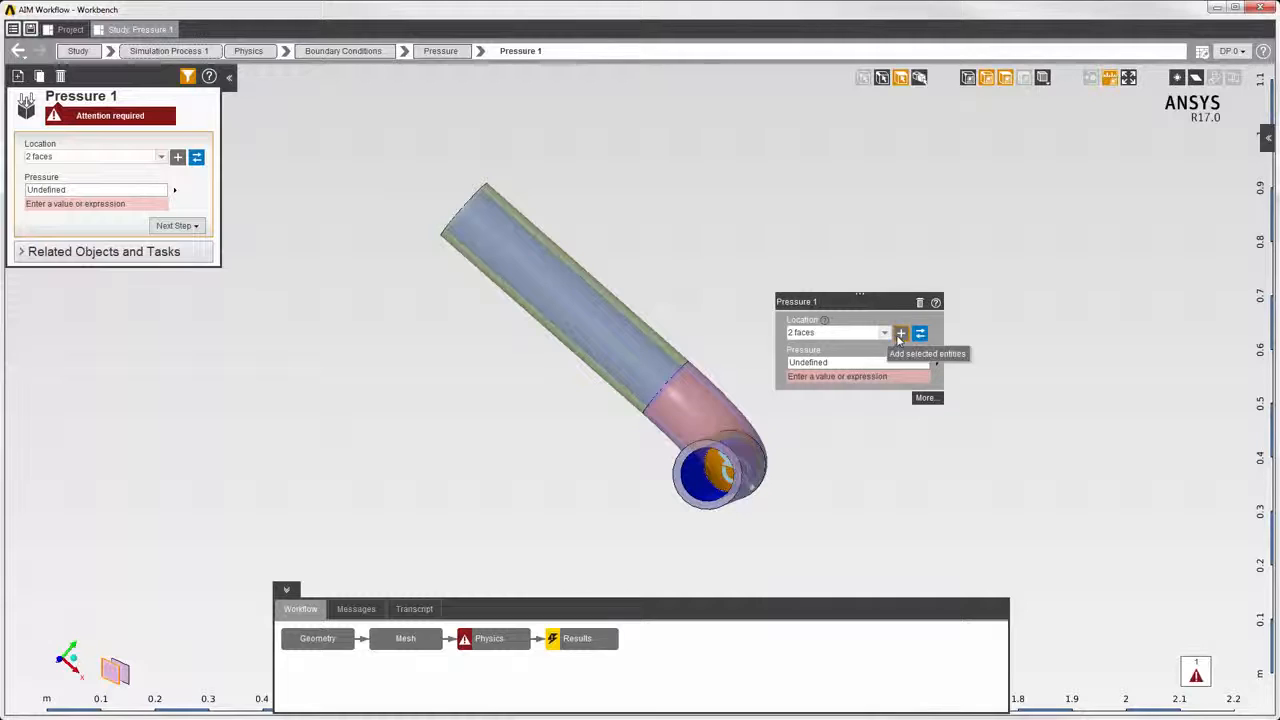
pyautogui.click(898, 335)
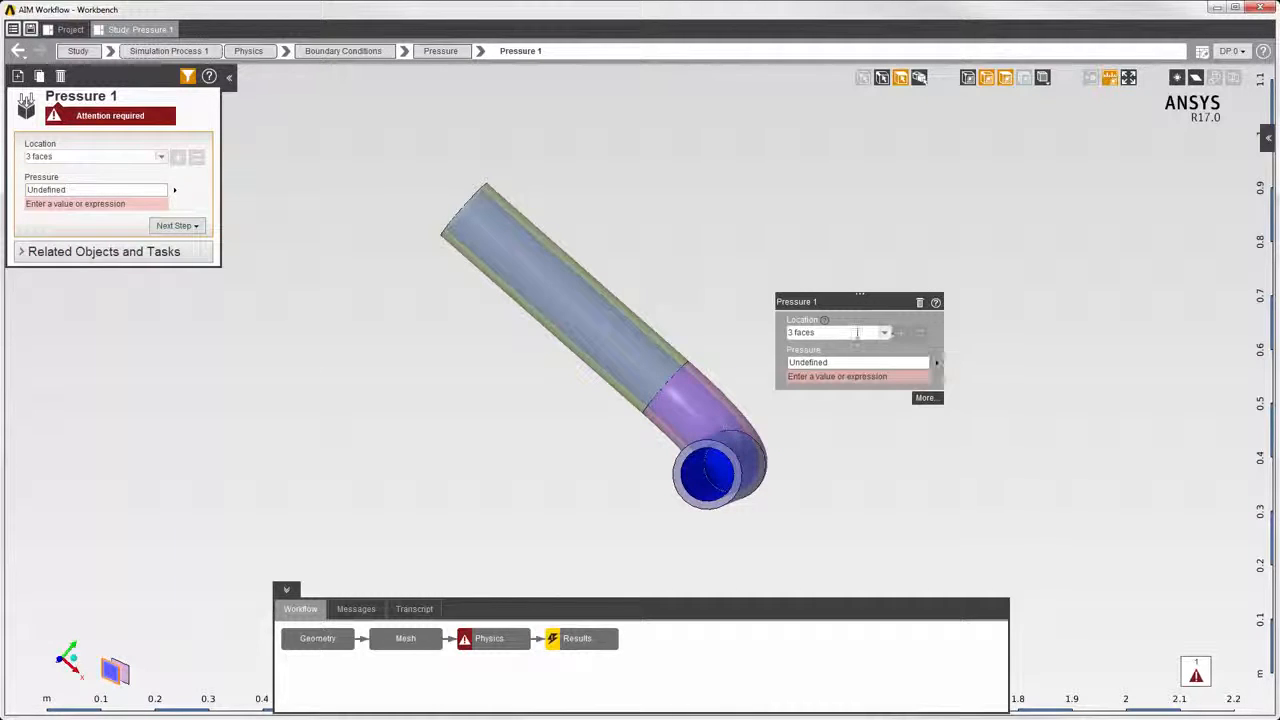
pyautogui.click(845, 363)
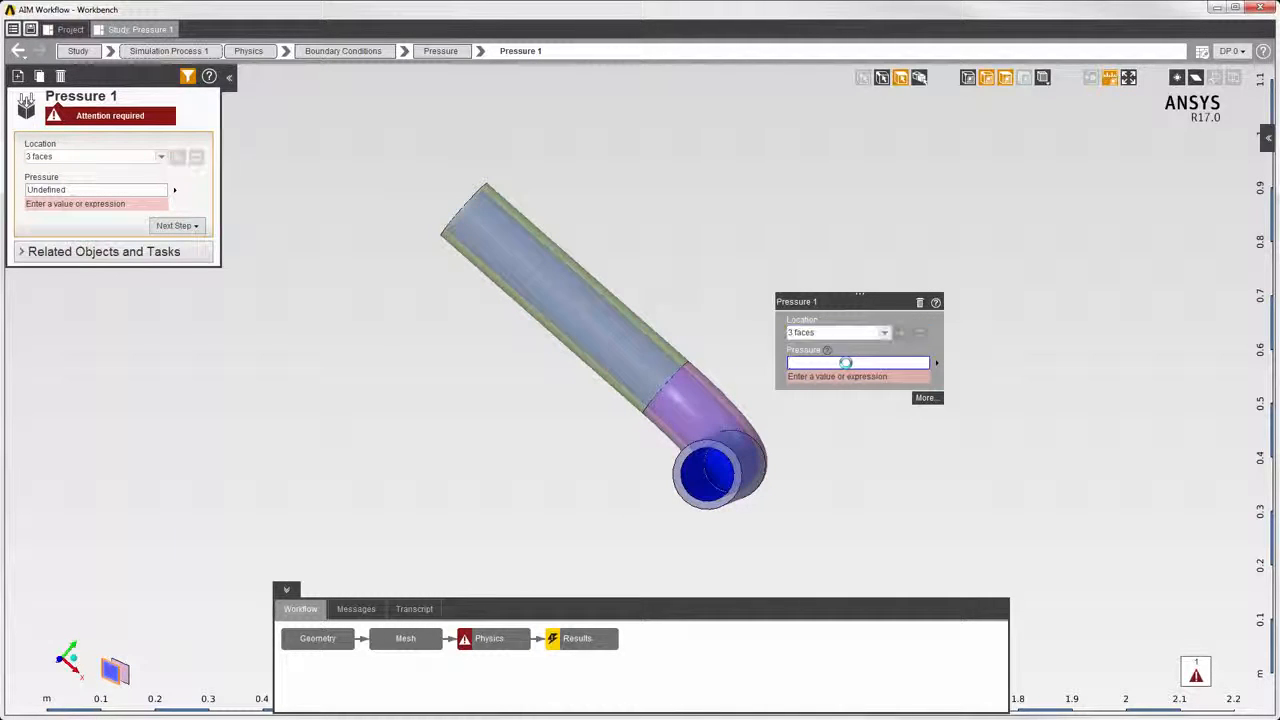
pyautogui.press('Return')
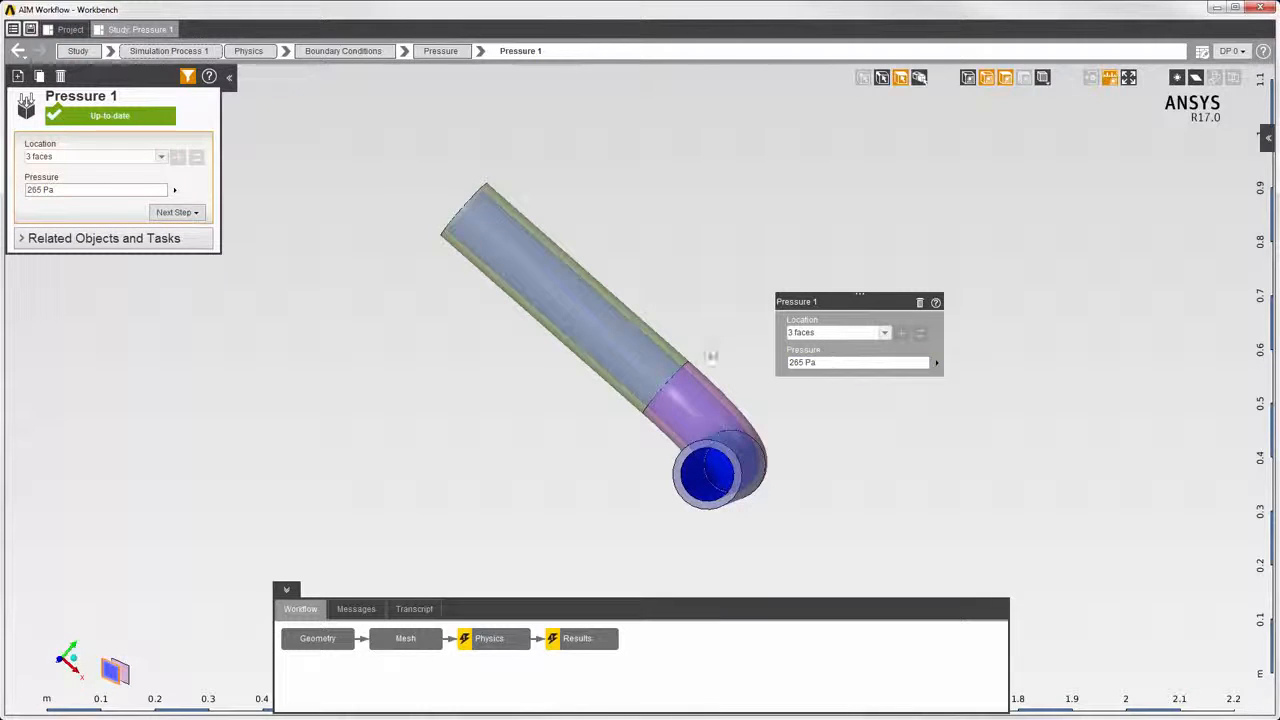
pyautogui.click(16, 52)
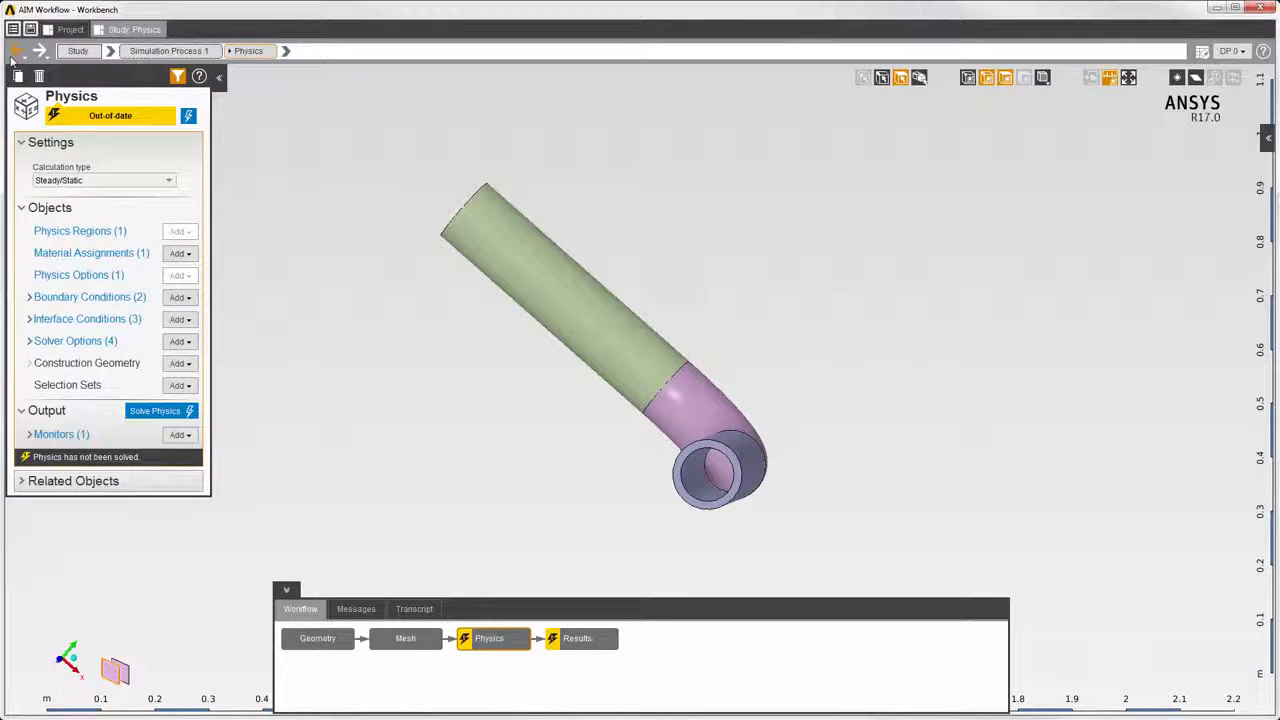
# Step: Review the pipe's Structural Steel assignment and switch the model display to a realistic metallic material appearance
pyautogui.click(50, 253)
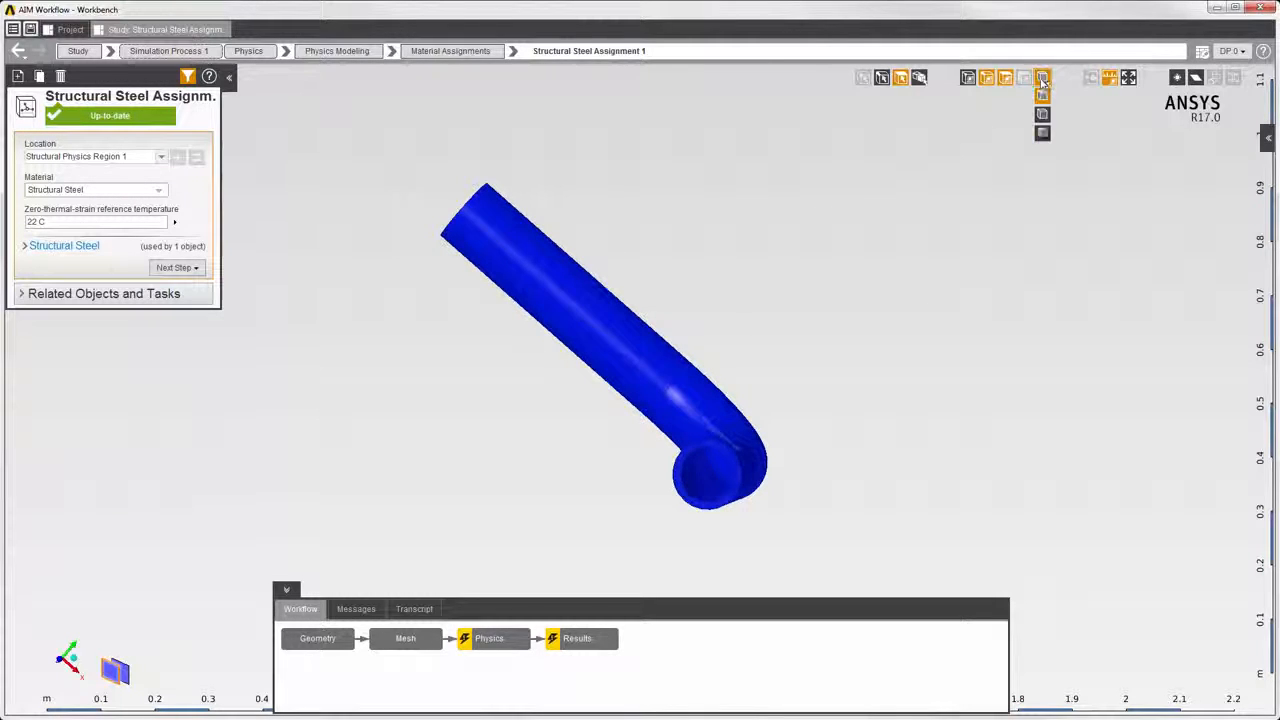
pyautogui.click(1042, 133)
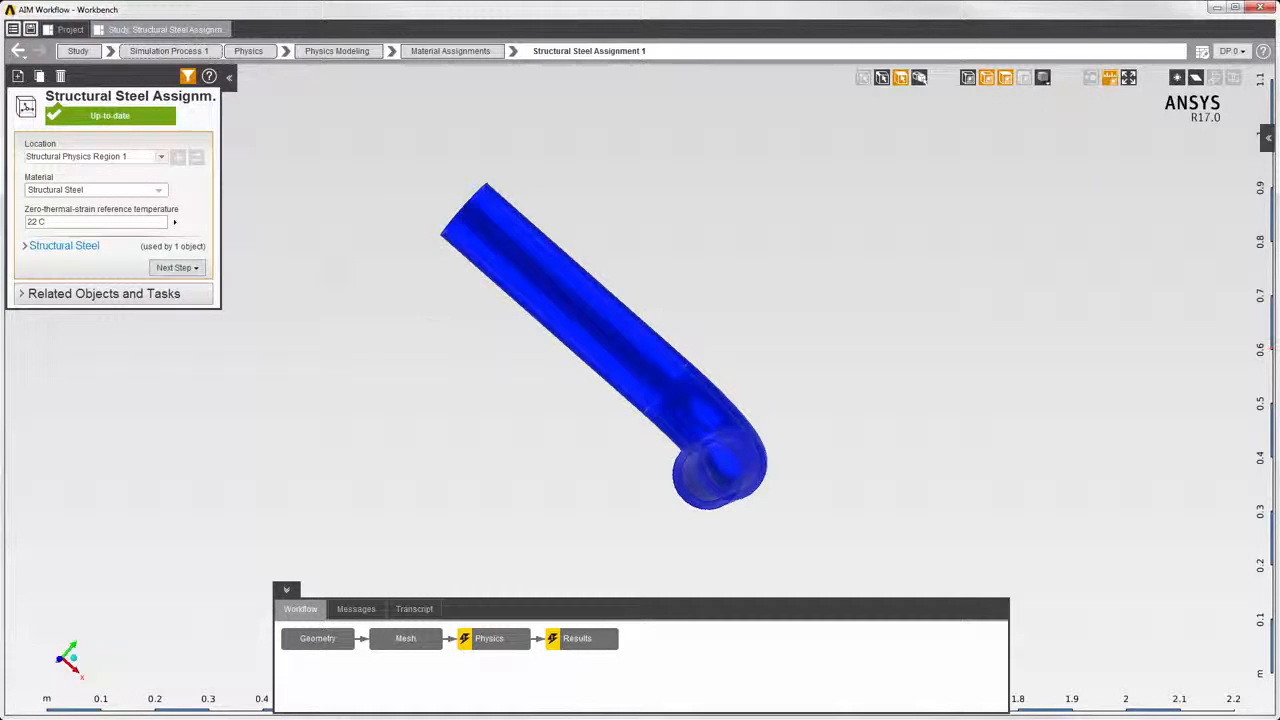
pyautogui.click(18, 50)
pyautogui.moveTo(815, 498); pyautogui.dragTo(715, 570, button='middle')
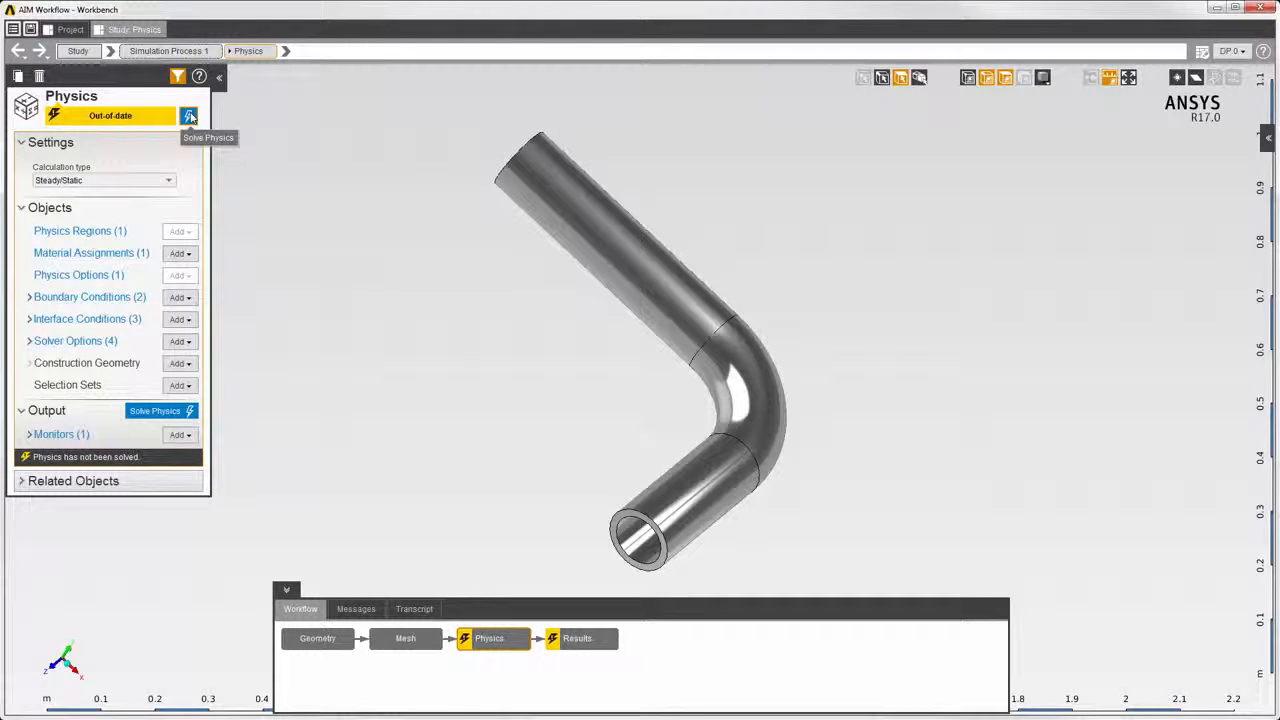
# Step: Solve the physics and check the solver output in the transcript
pyautogui.click(189, 116)
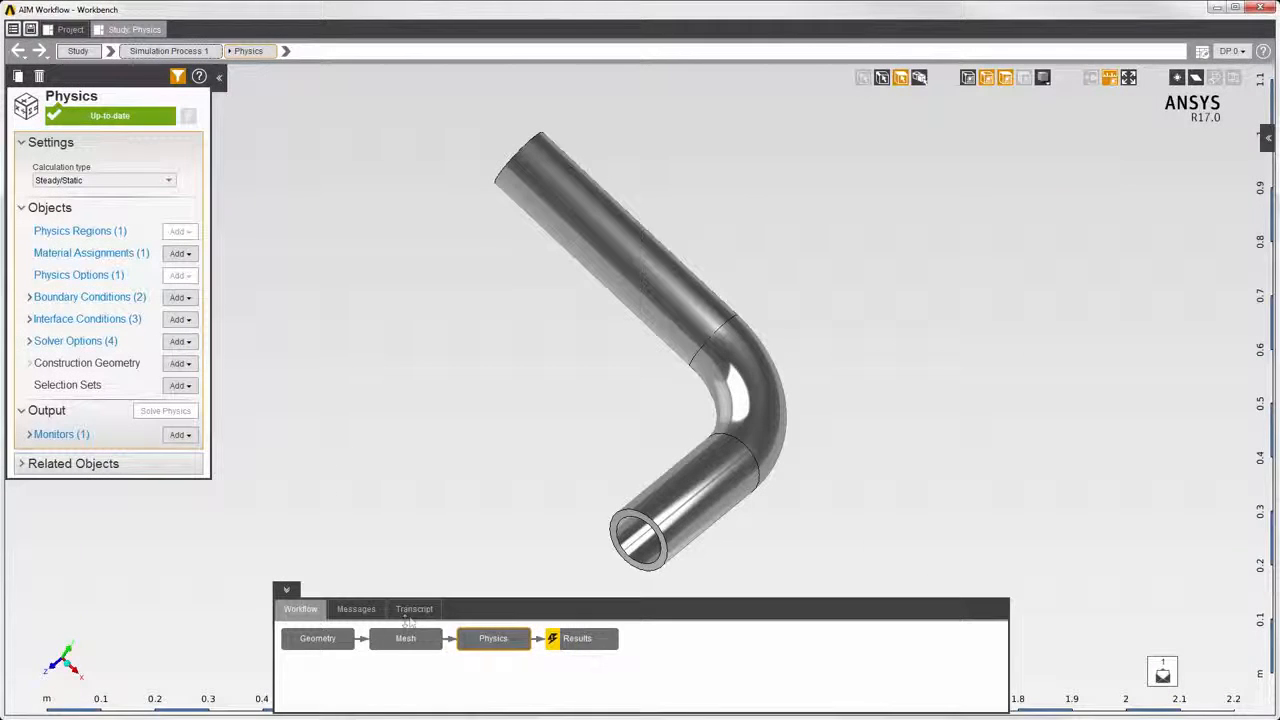
pyautogui.click(412, 610)
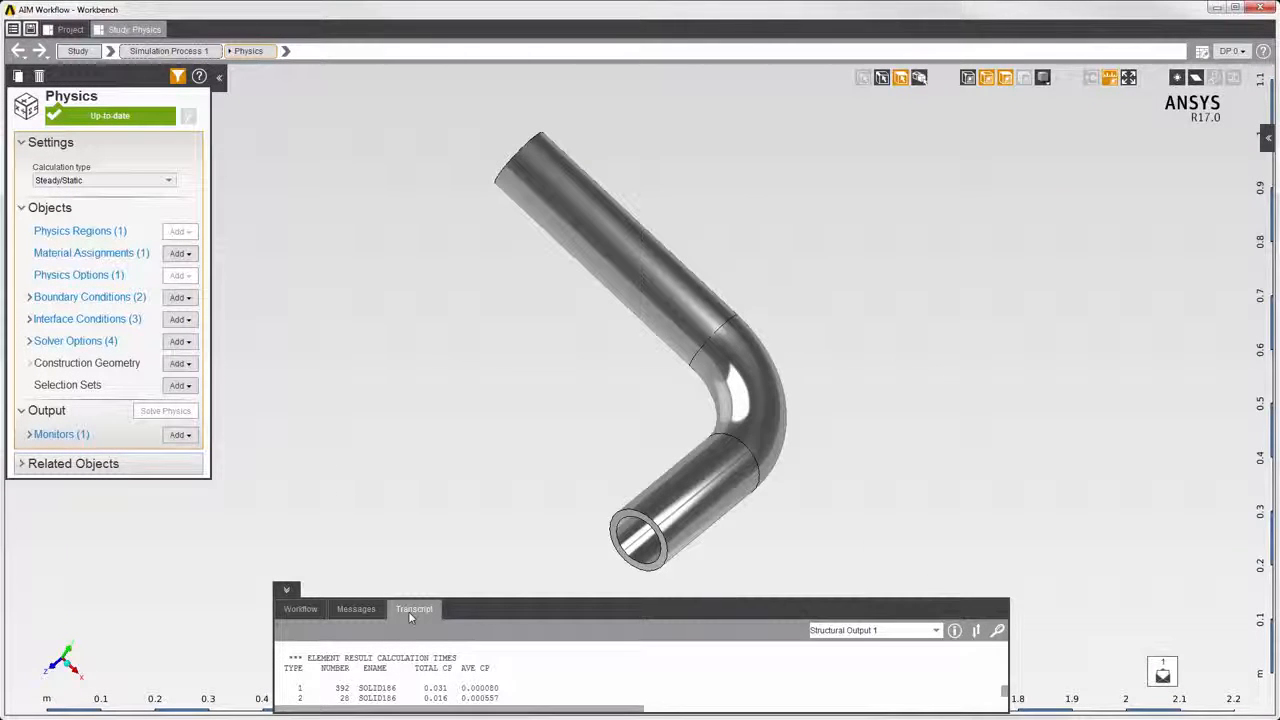
pyautogui.click(300, 610)
# Step: Review the contour results and the result types that can be added in the Results task, and evaluate the results
pyautogui.click(584, 641)
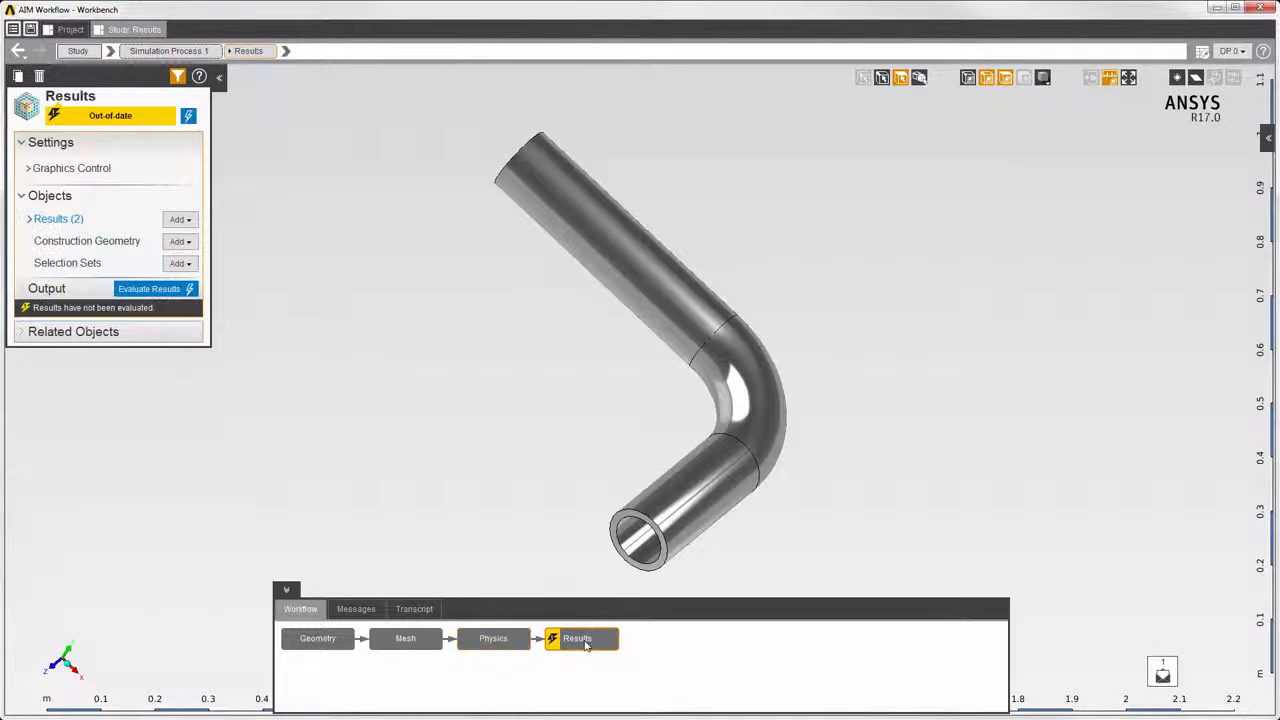
pyautogui.click(30, 219)
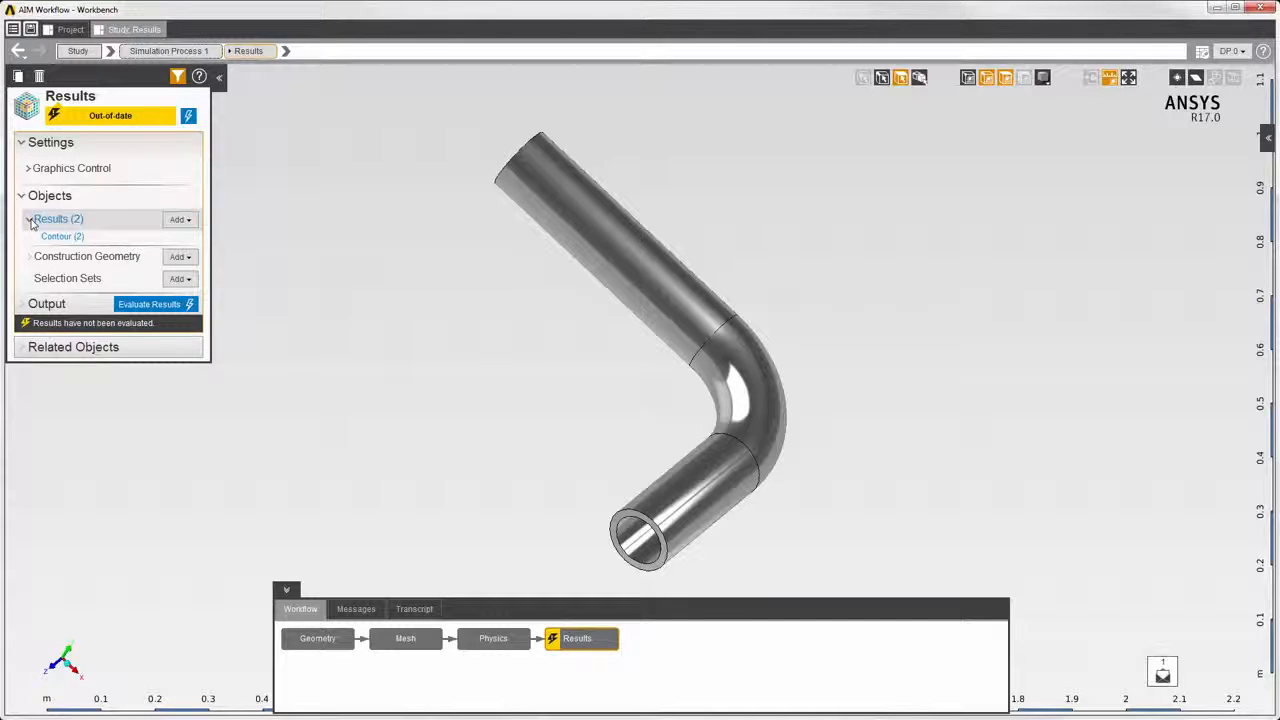
pyautogui.click(178, 219)
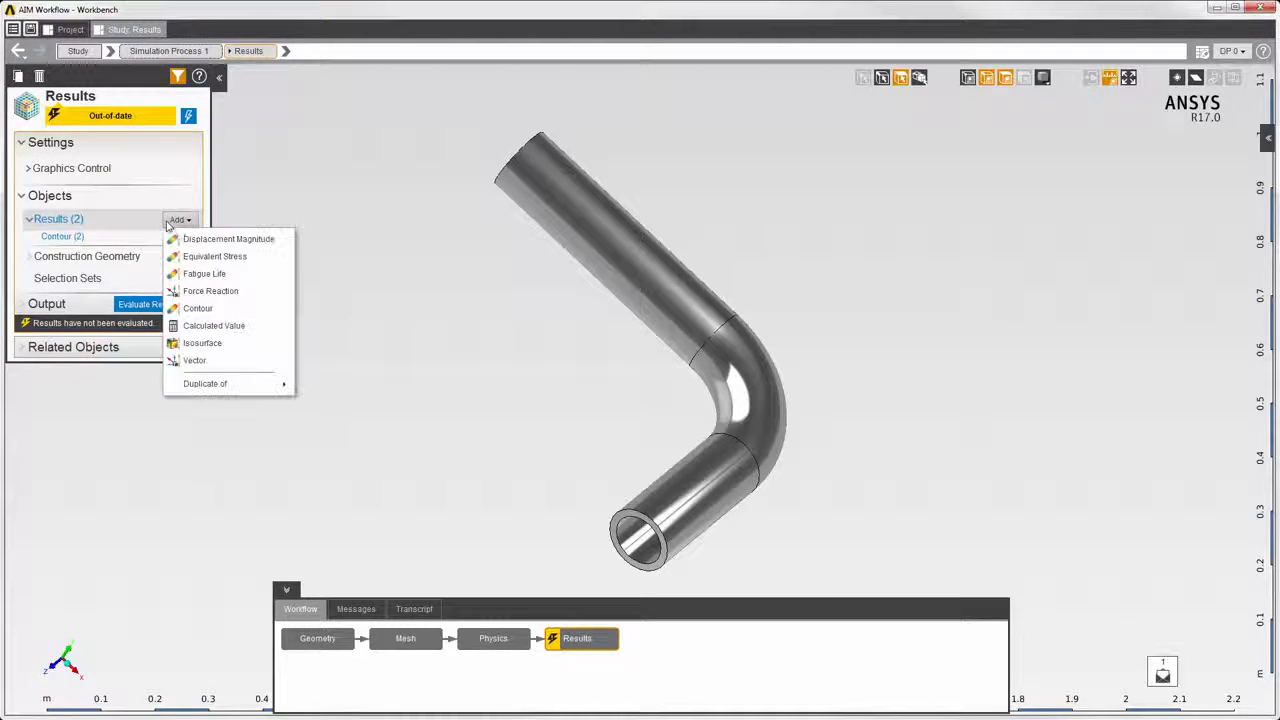
pyautogui.click(188, 117)
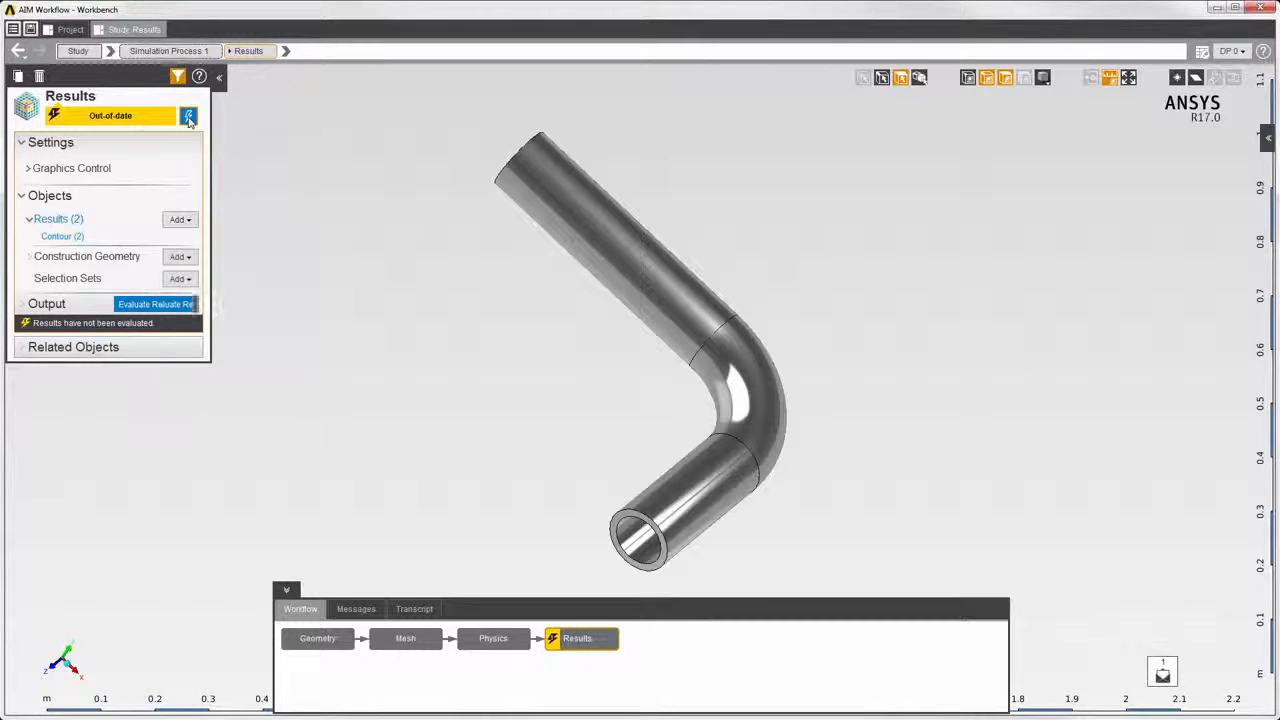
# Step: Examine the Displacement Magnitude contour and animate the pipe's deformation
pyautogui.click(76, 238)
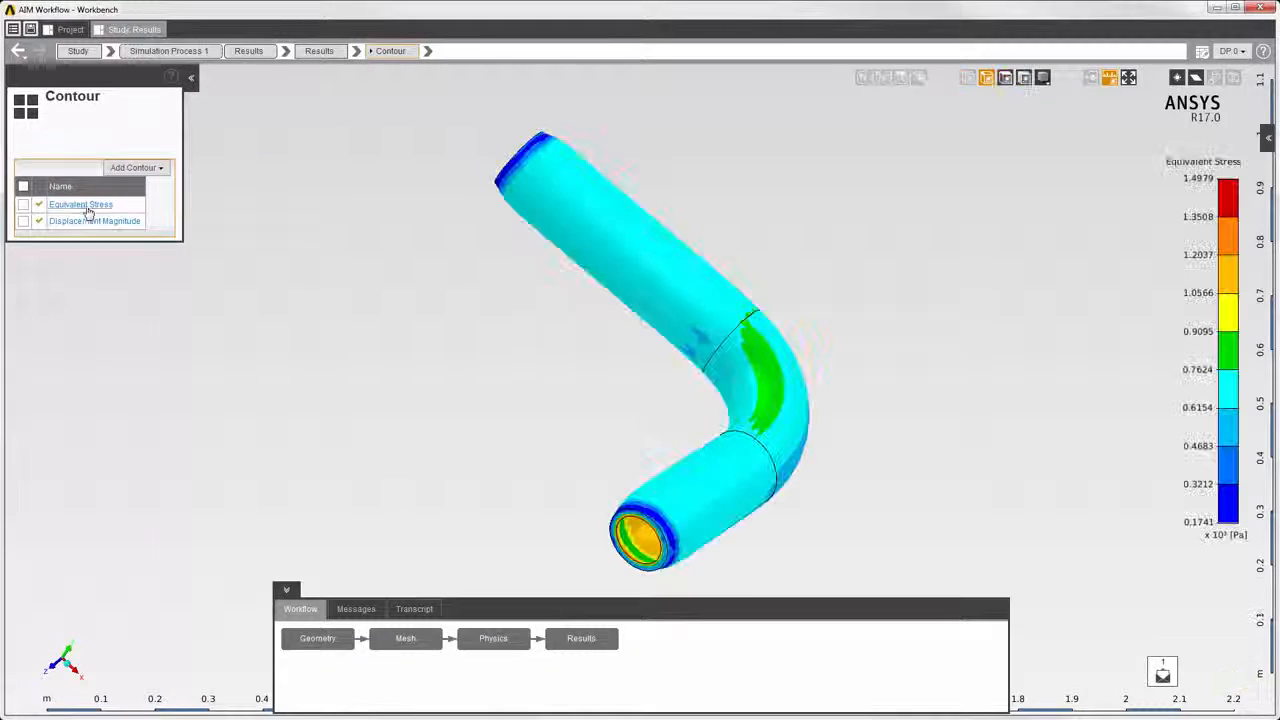
pyautogui.click(86, 221)
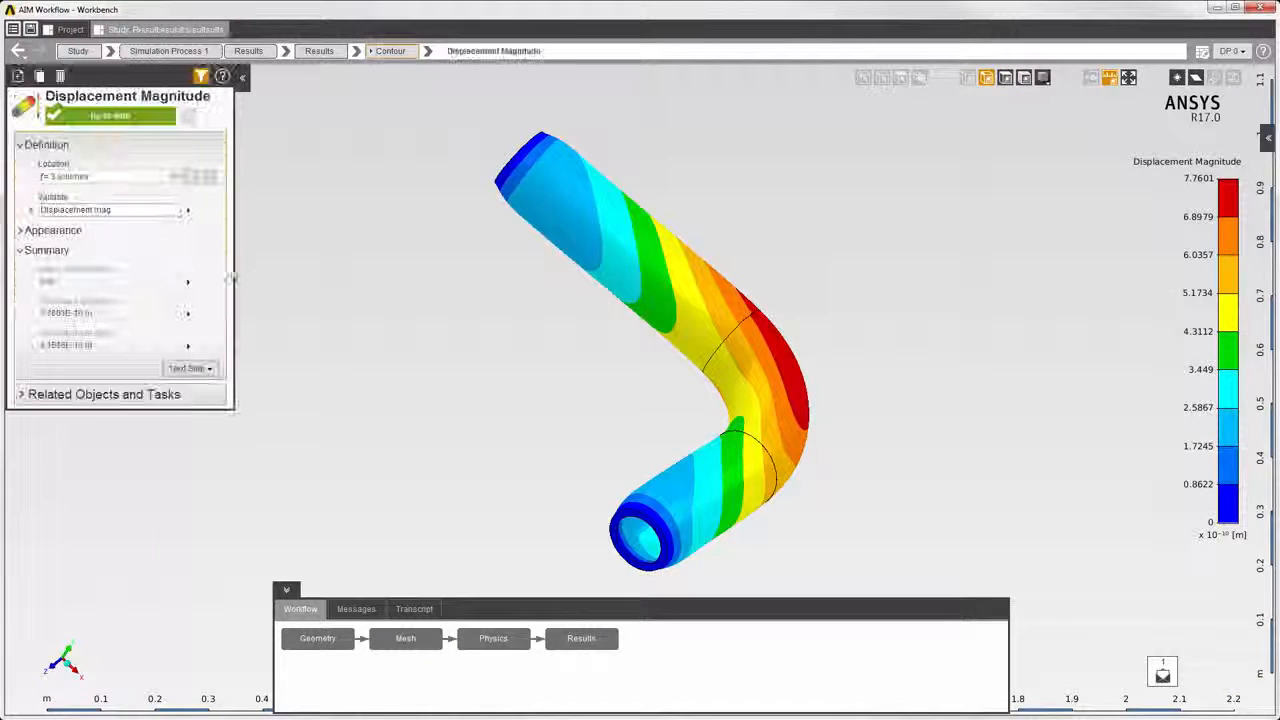
pyautogui.rightClick(318, 281)
pyautogui.click(358, 409)
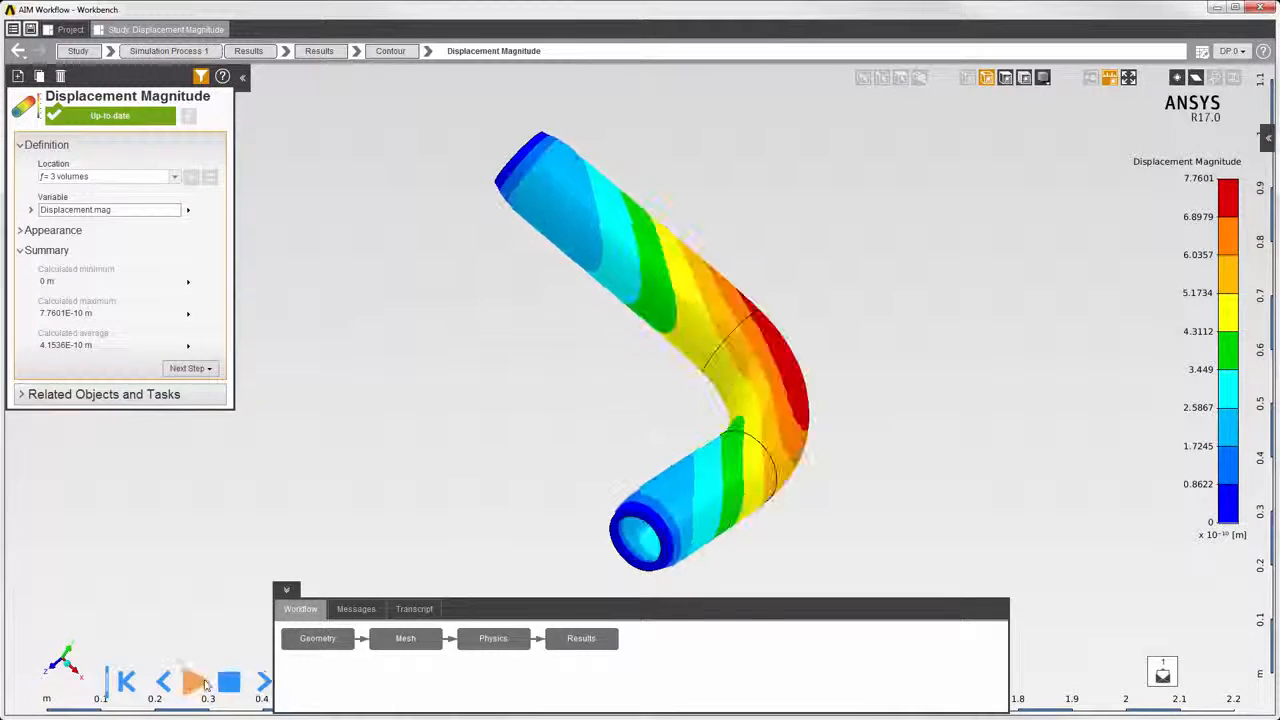
pyautogui.moveTo(520, 471); pyautogui.dragTo(455, 458, button='middle')
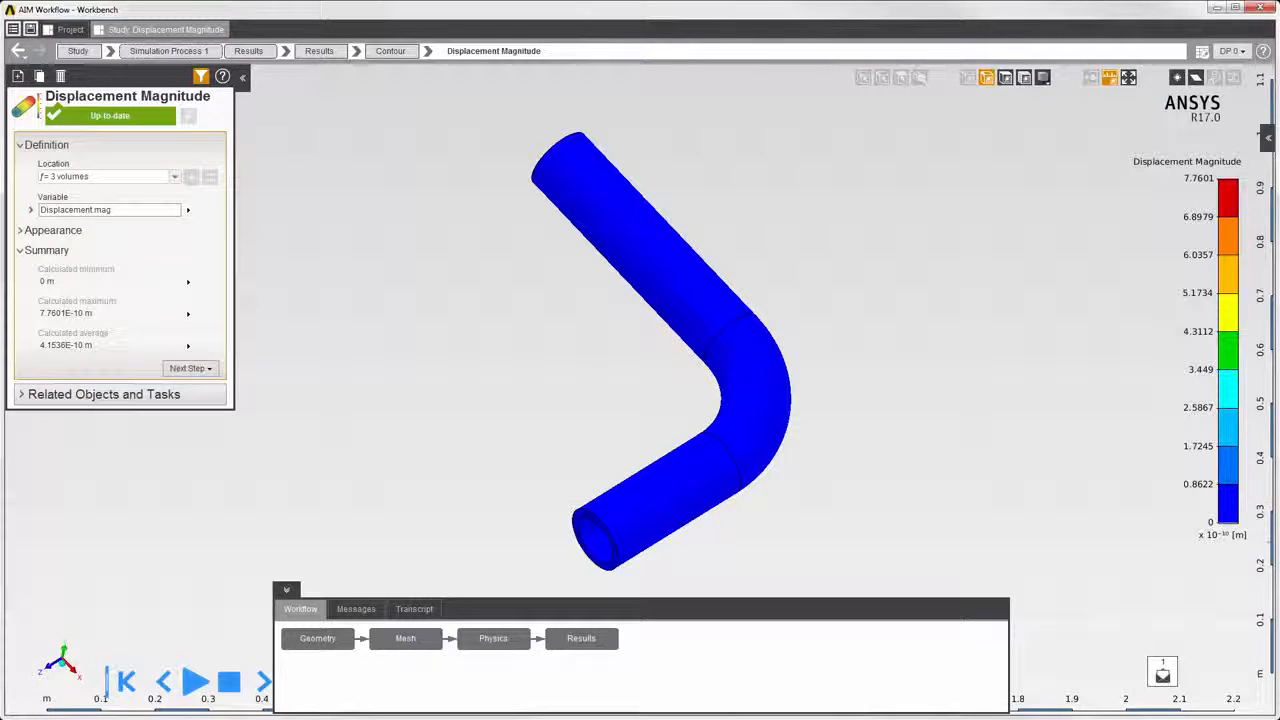
# Step: Revisit the Geometry, Mesh and Physics tasks of the completed workflow
pyautogui.click(336, 646)
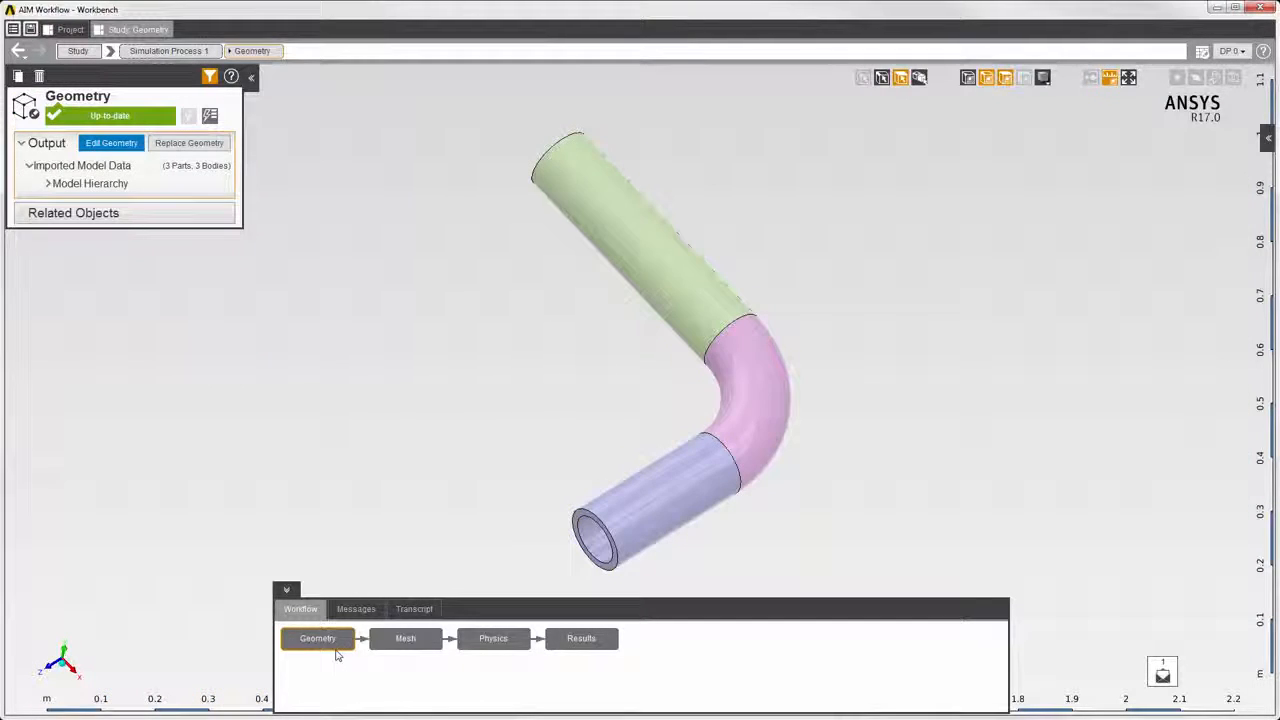
pyautogui.click(403, 646)
pyautogui.click(500, 645)
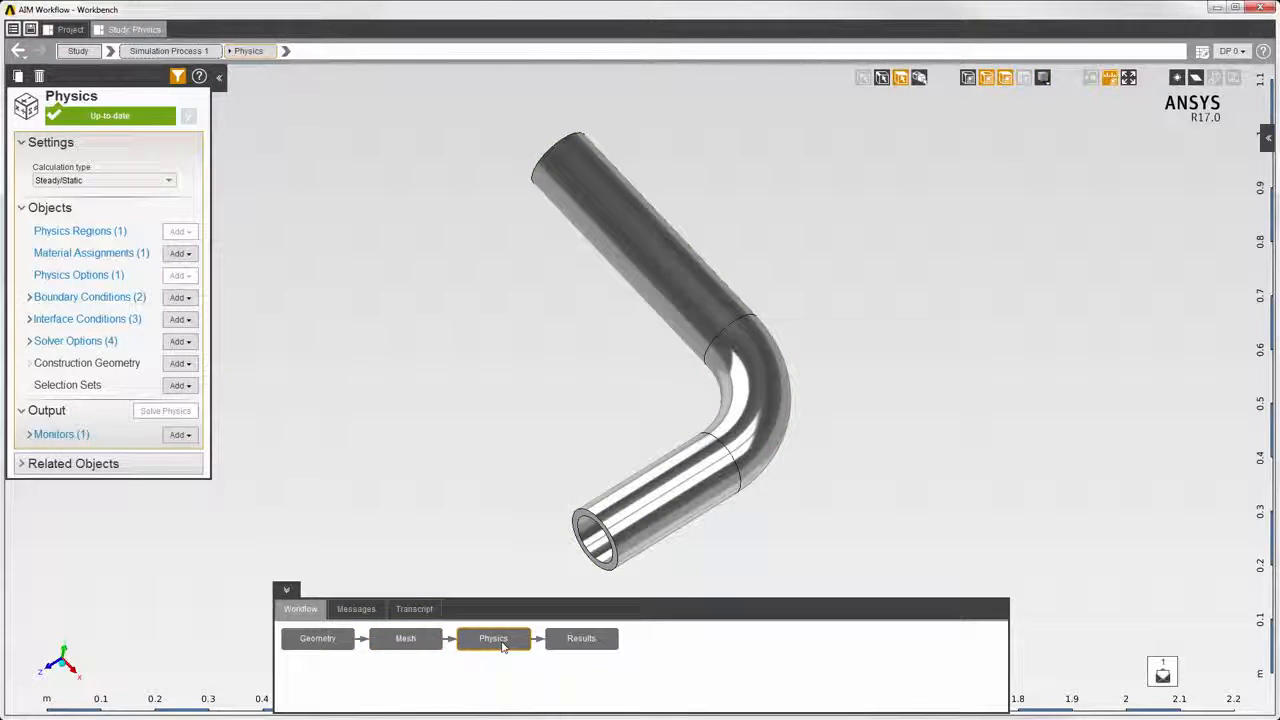